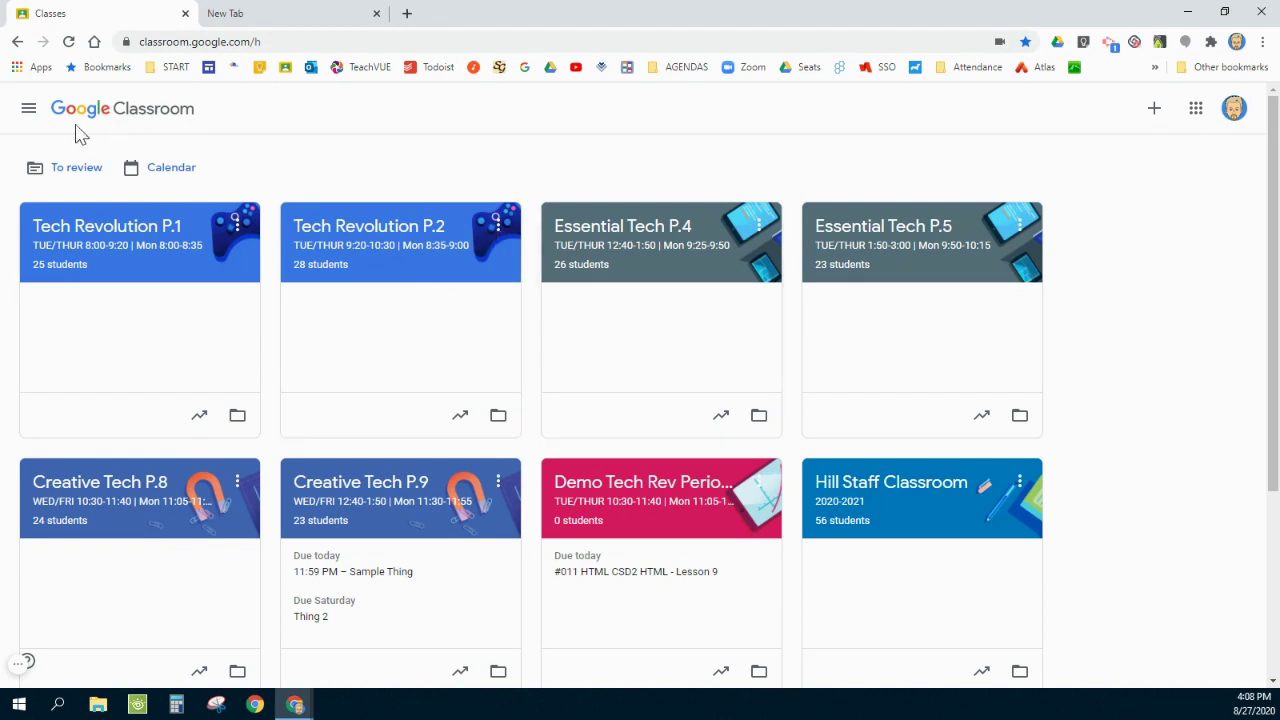
# Step: Open the list of student work to review, look through it and check the class filter, keeping All classes
pyautogui.click(29, 113)
pyautogui.click(31, 117)
pyautogui.click(72, 178)
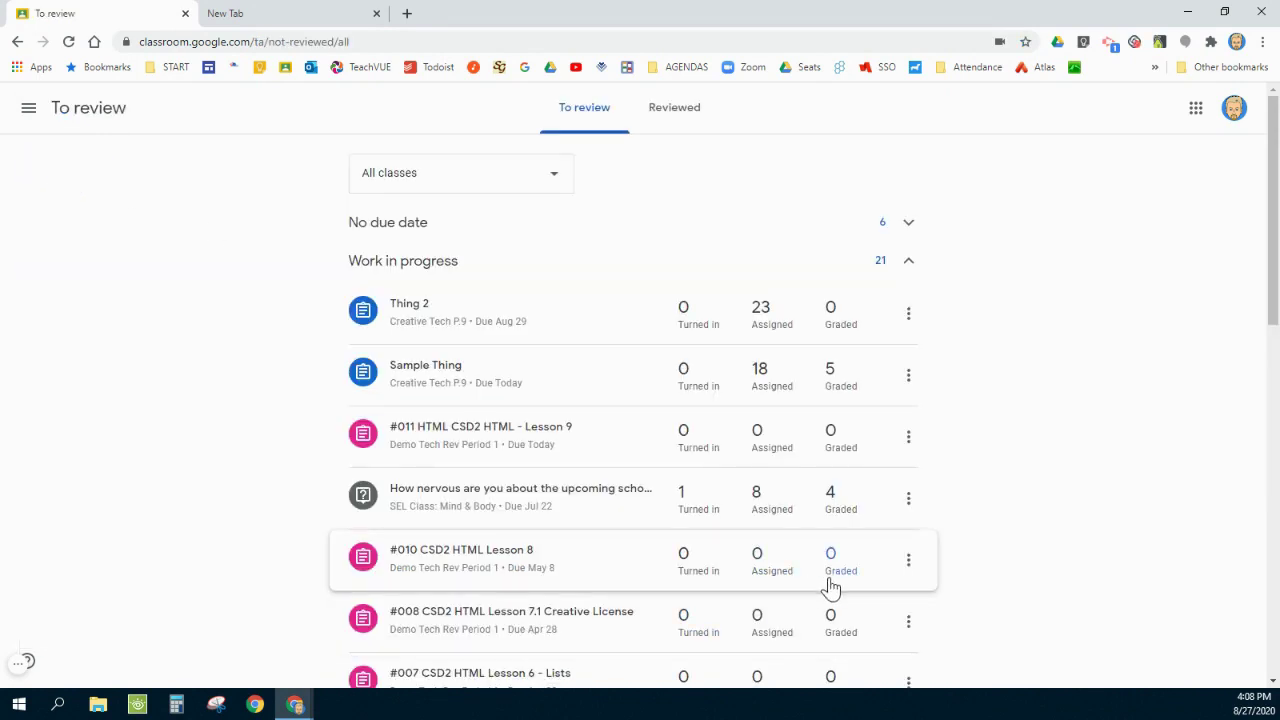
pyautogui.scroll(-7, 808, 550)
pyautogui.scroll(10, 808, 550)
pyautogui.click(487, 177)
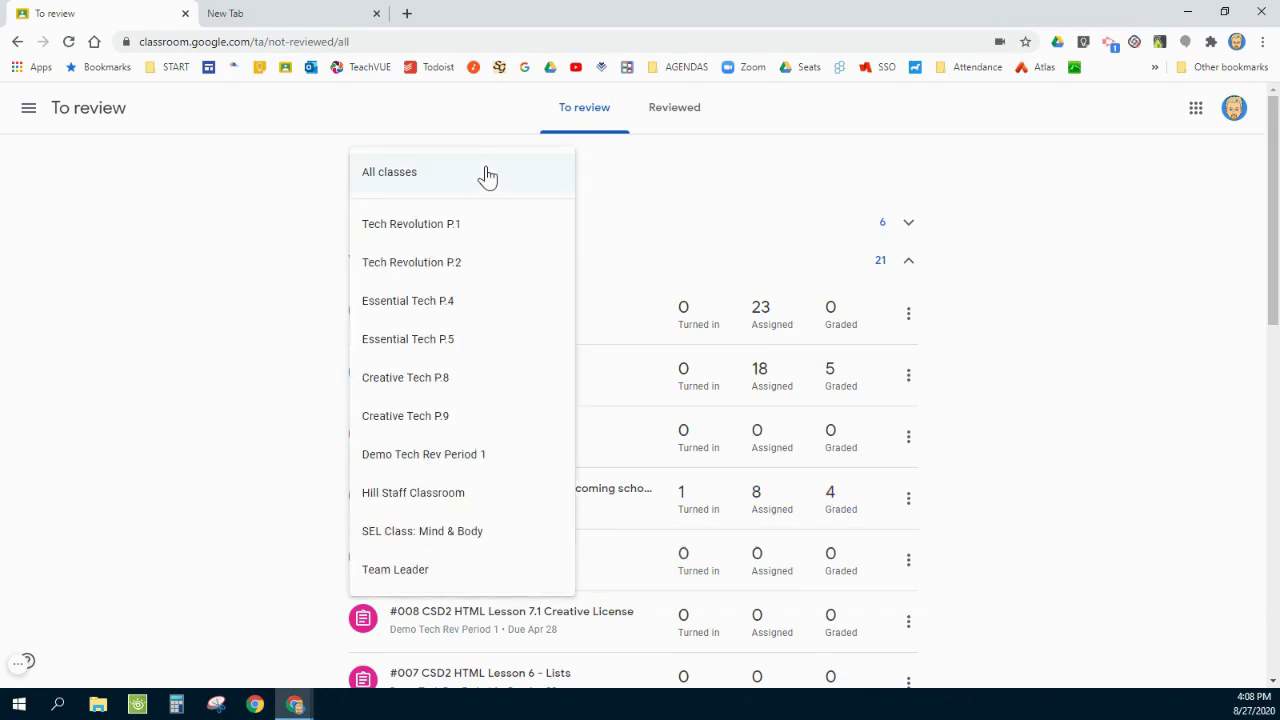
pyautogui.click(434, 176)
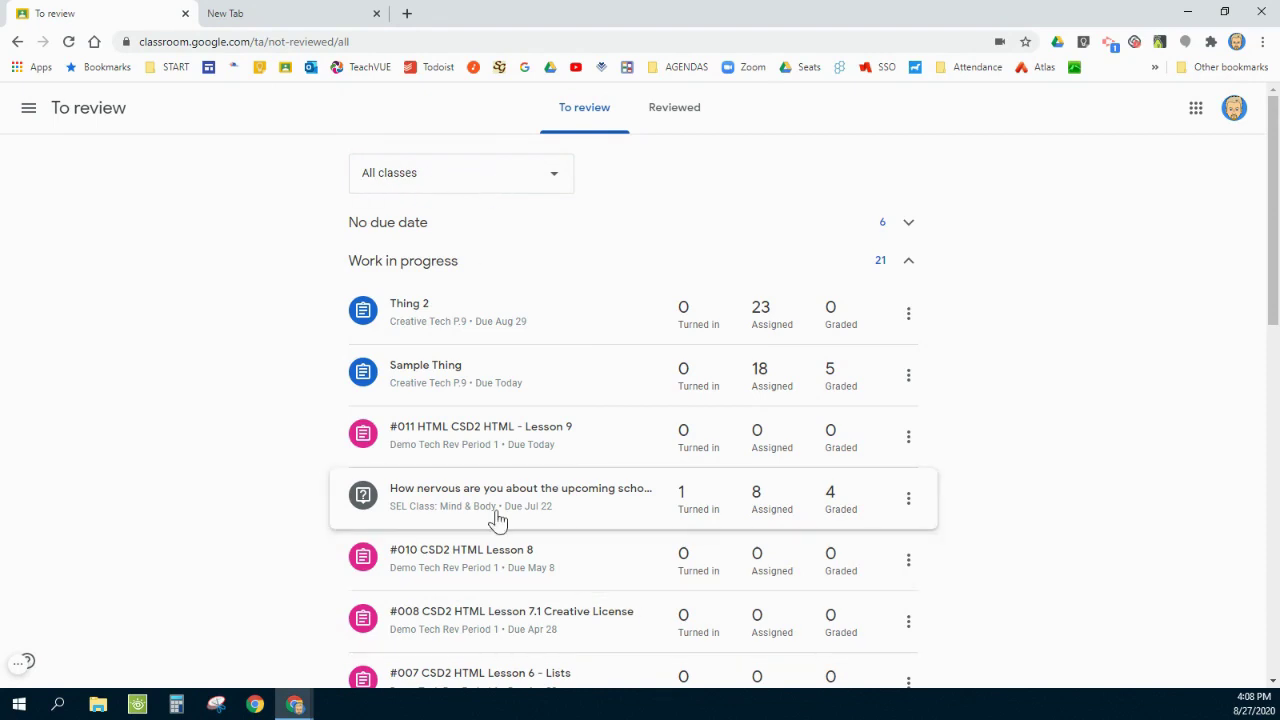
# Step: Return to the class overview and open the assignment calendar for all classes
pyautogui.click(30, 108)
pyautogui.click(38, 114)
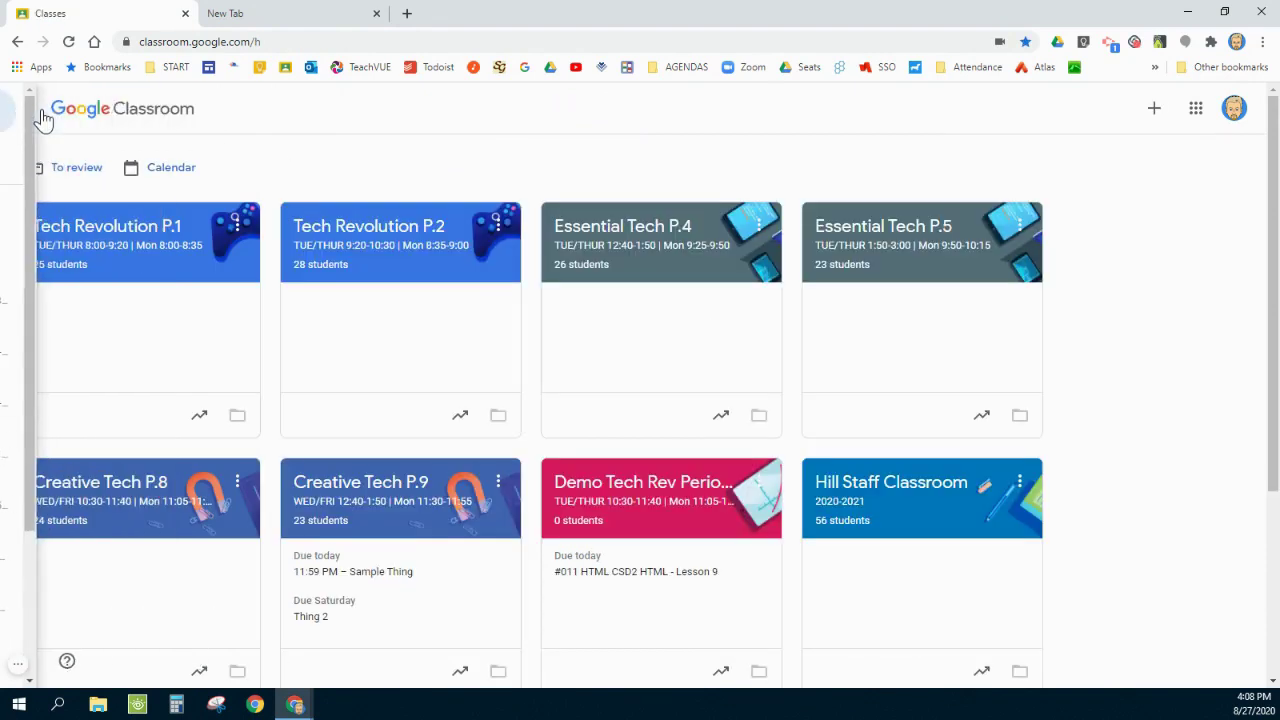
pyautogui.click(158, 175)
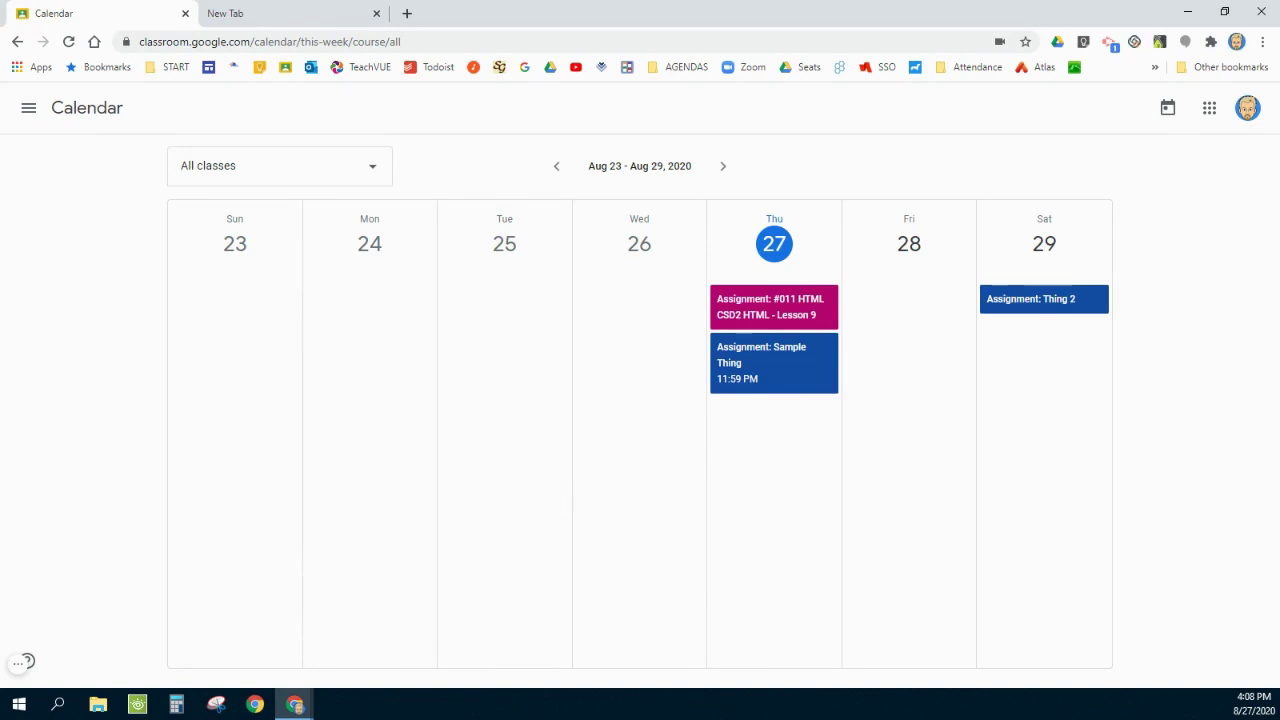
# Step: Go back to the class overview and view the available help options
pyautogui.click(29, 110)
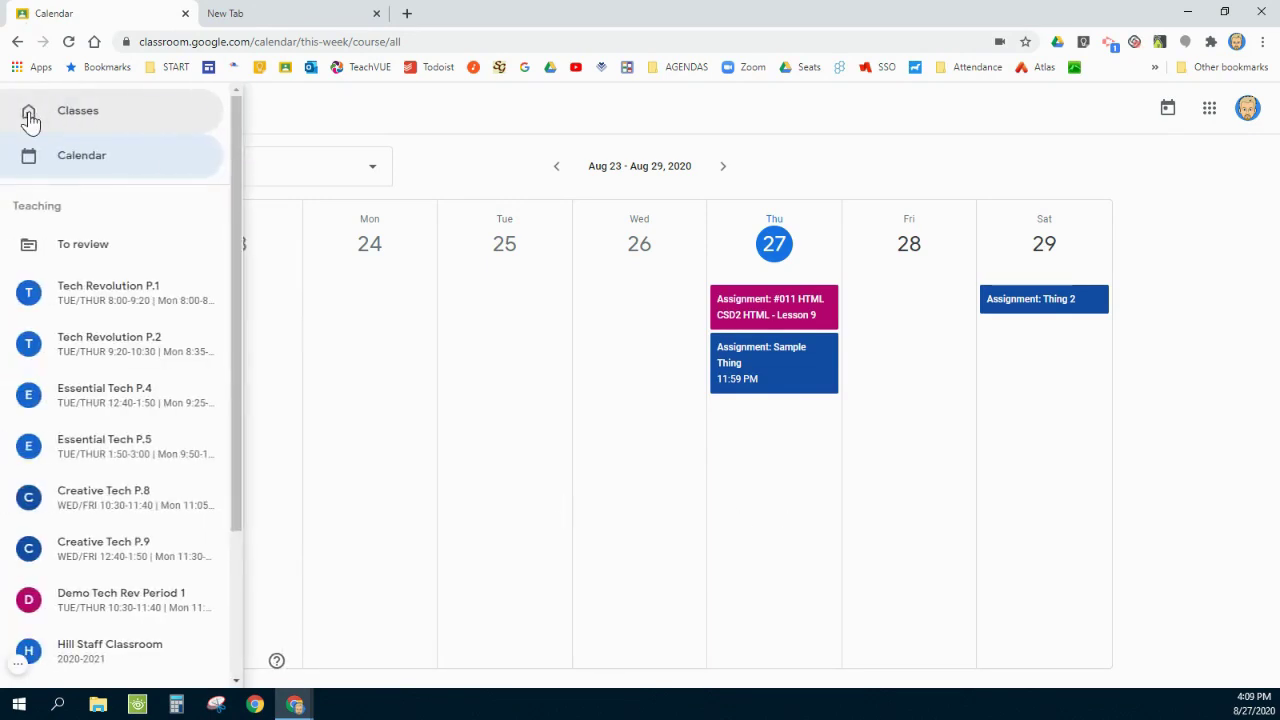
pyautogui.click(30, 115)
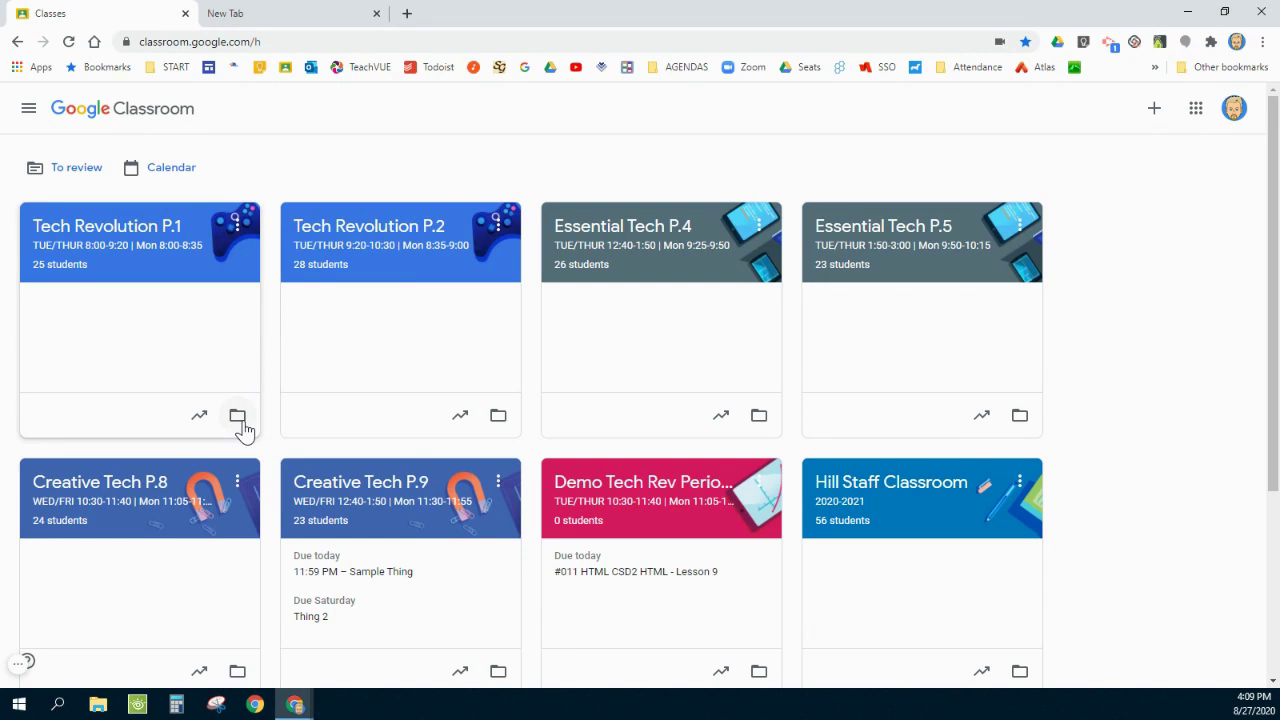
pyautogui.click(28, 665)
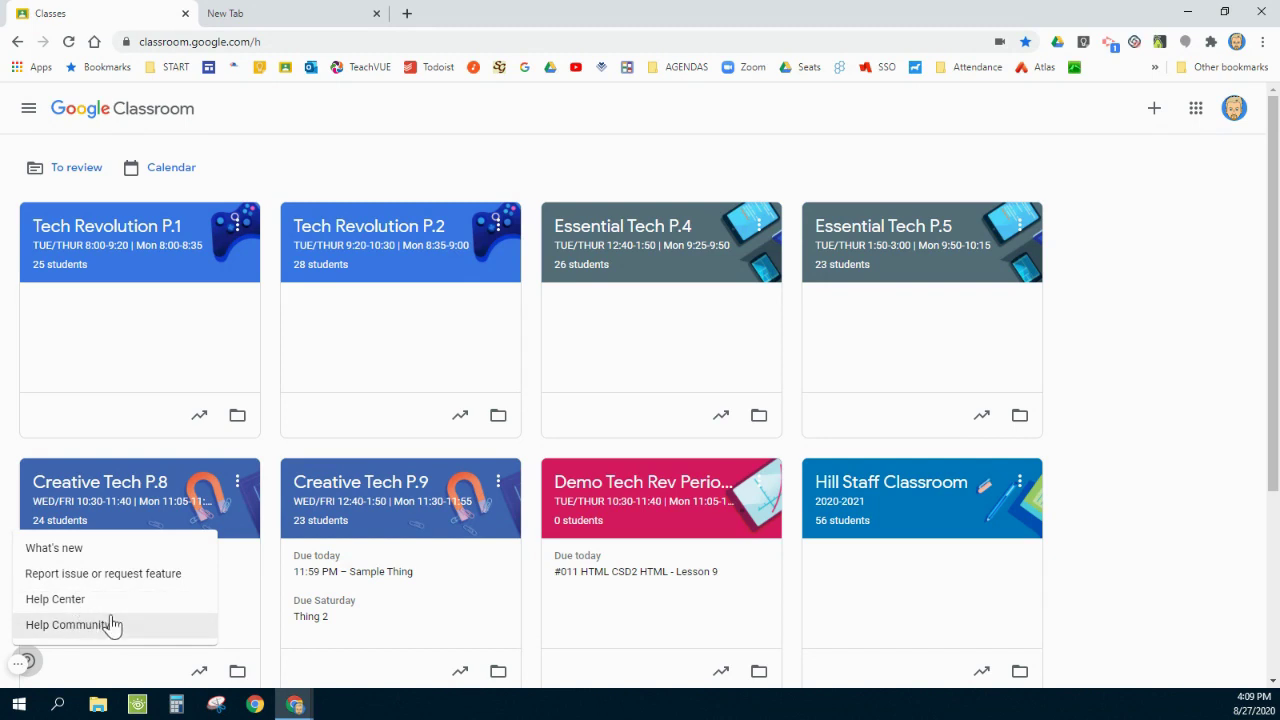
pyautogui.click(1145, 365)
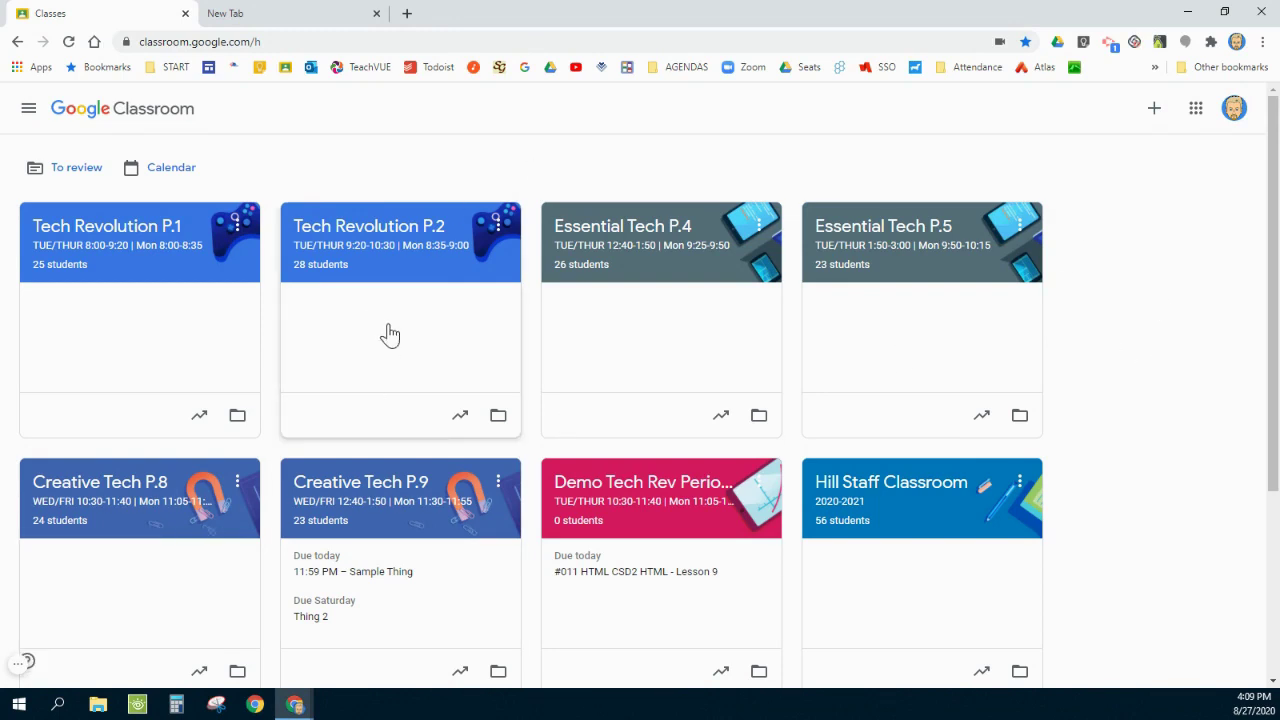
# Step: Open the general Classroom settings from the main navigation
pyautogui.click(29, 110)
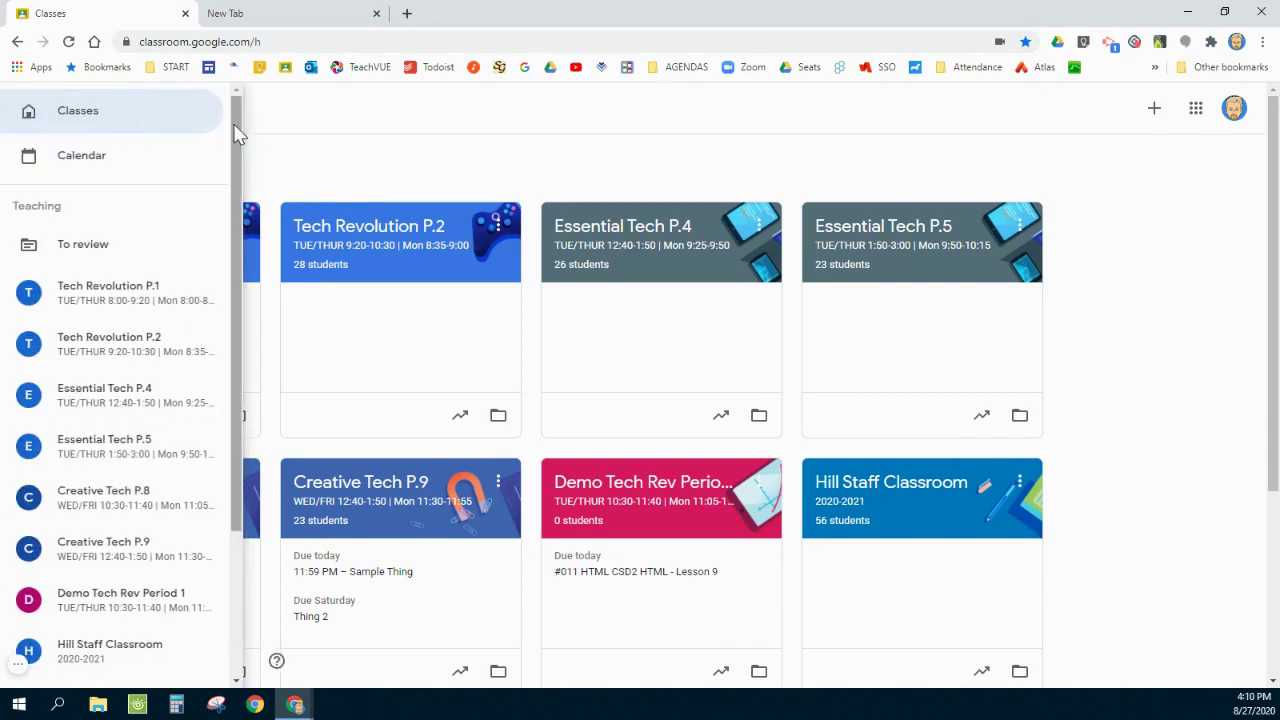
pyautogui.moveTo(233, 124); pyautogui.dragTo(250, 285)
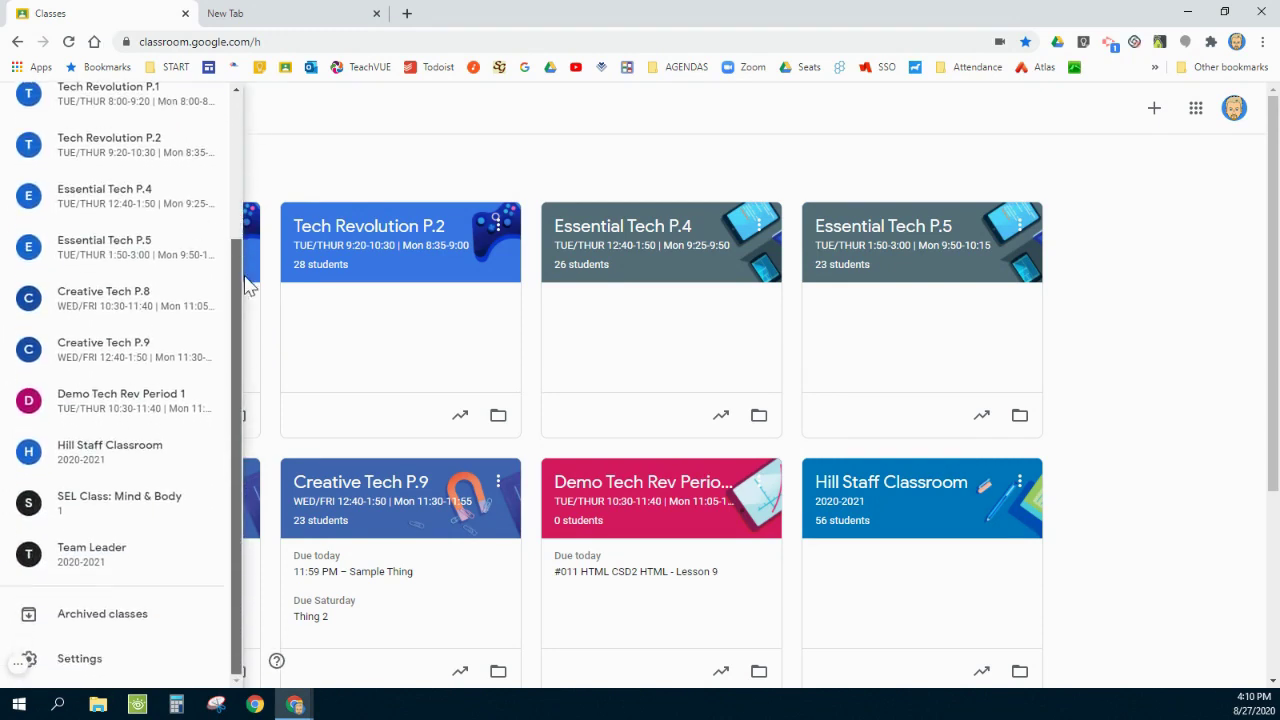
pyautogui.click(75, 665)
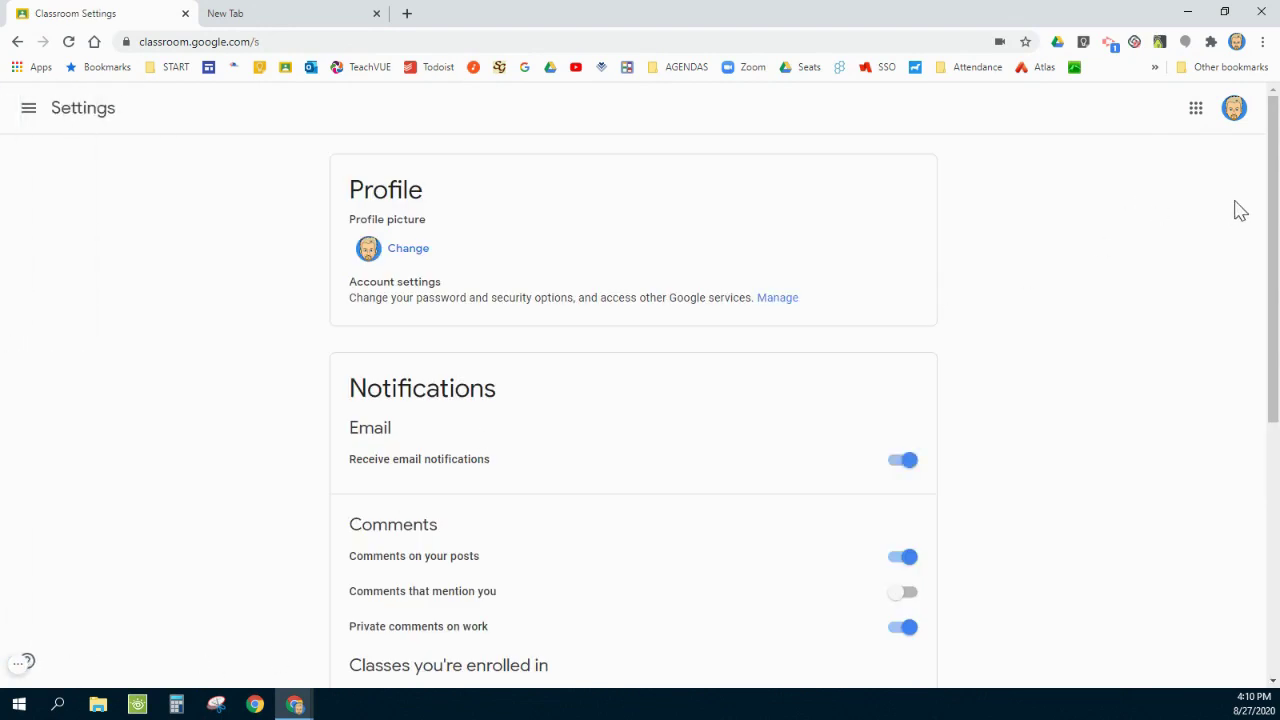
# Step: Review the email, comment and class notification settings, expanding the list of per-class notifications
pyautogui.moveTo(1274, 166); pyautogui.dragTo(1278, 260)
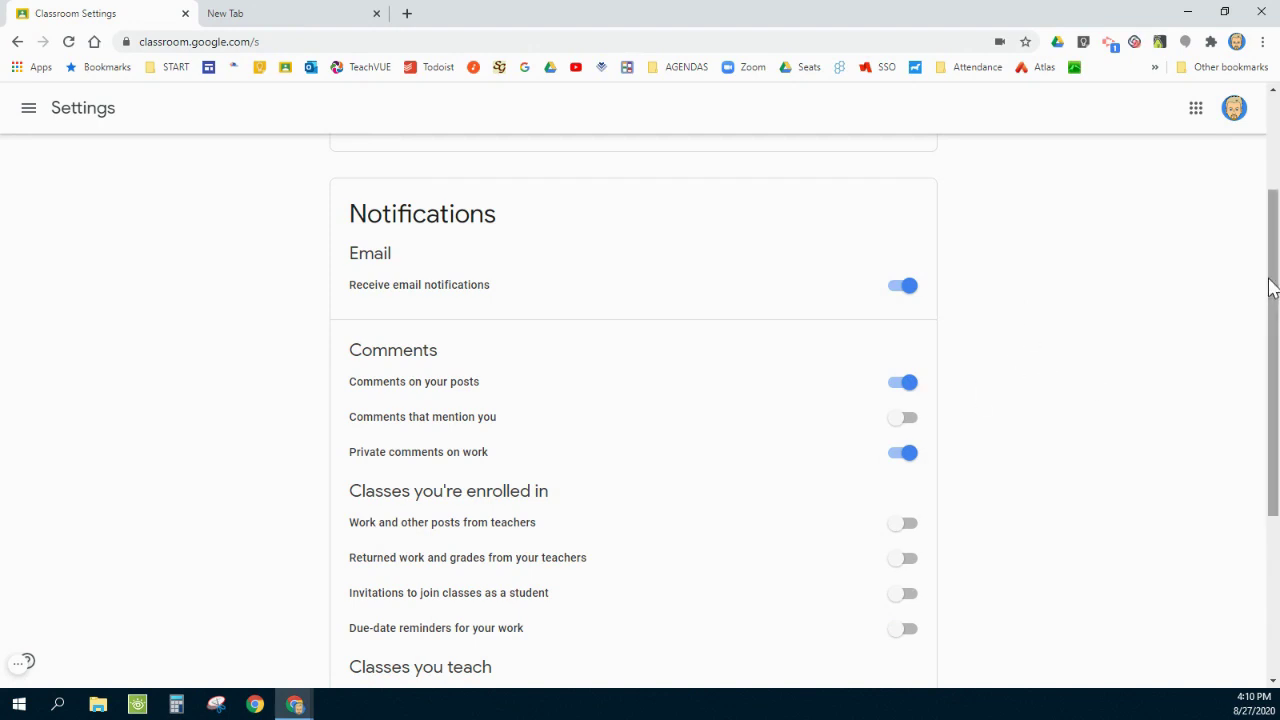
pyautogui.moveTo(1271, 287); pyautogui.dragTo(1277, 458)
pyautogui.click(904, 586)
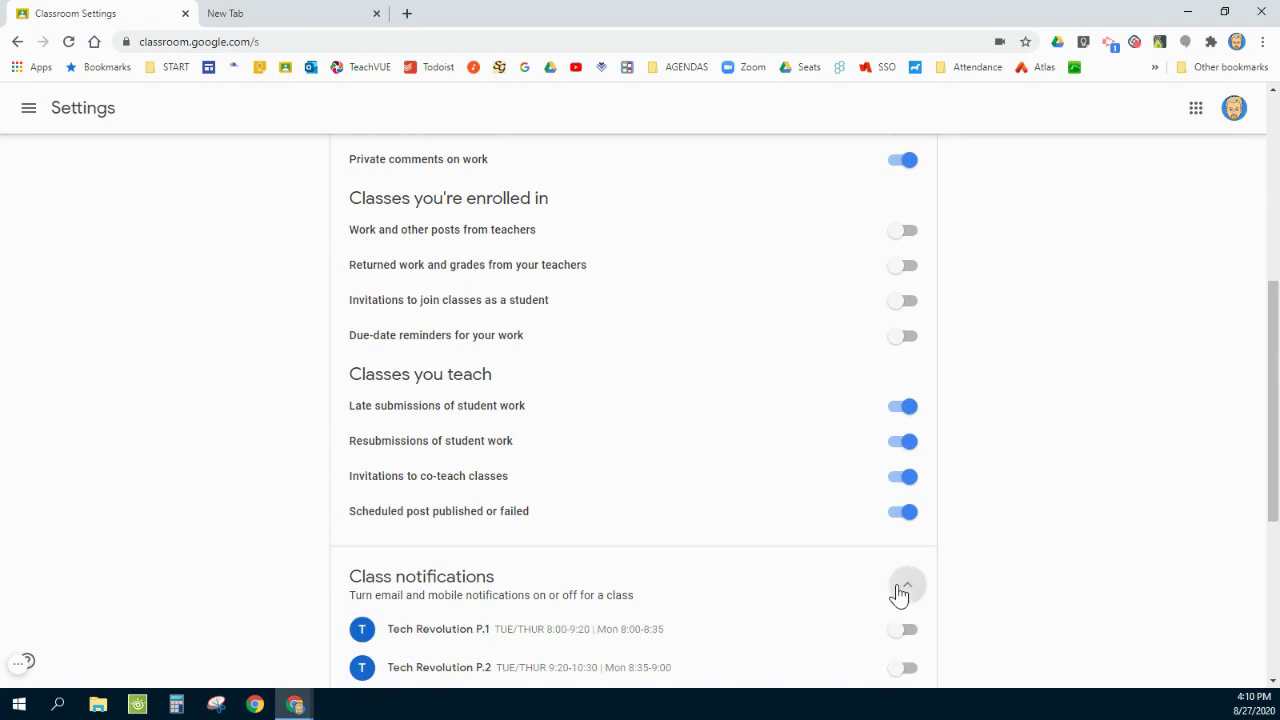
pyautogui.moveTo(1275, 330); pyautogui.dragTo(1276, 202)
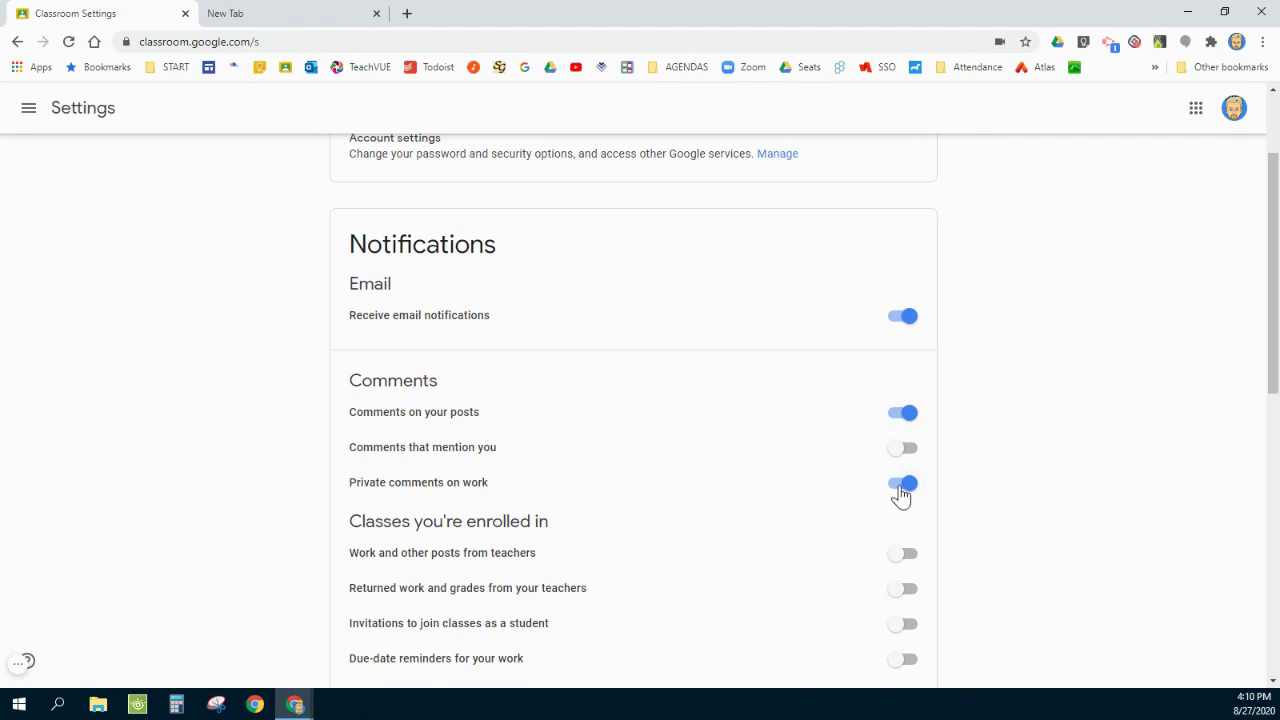
pyautogui.moveTo(1271, 271); pyautogui.dragTo(1273, 208)
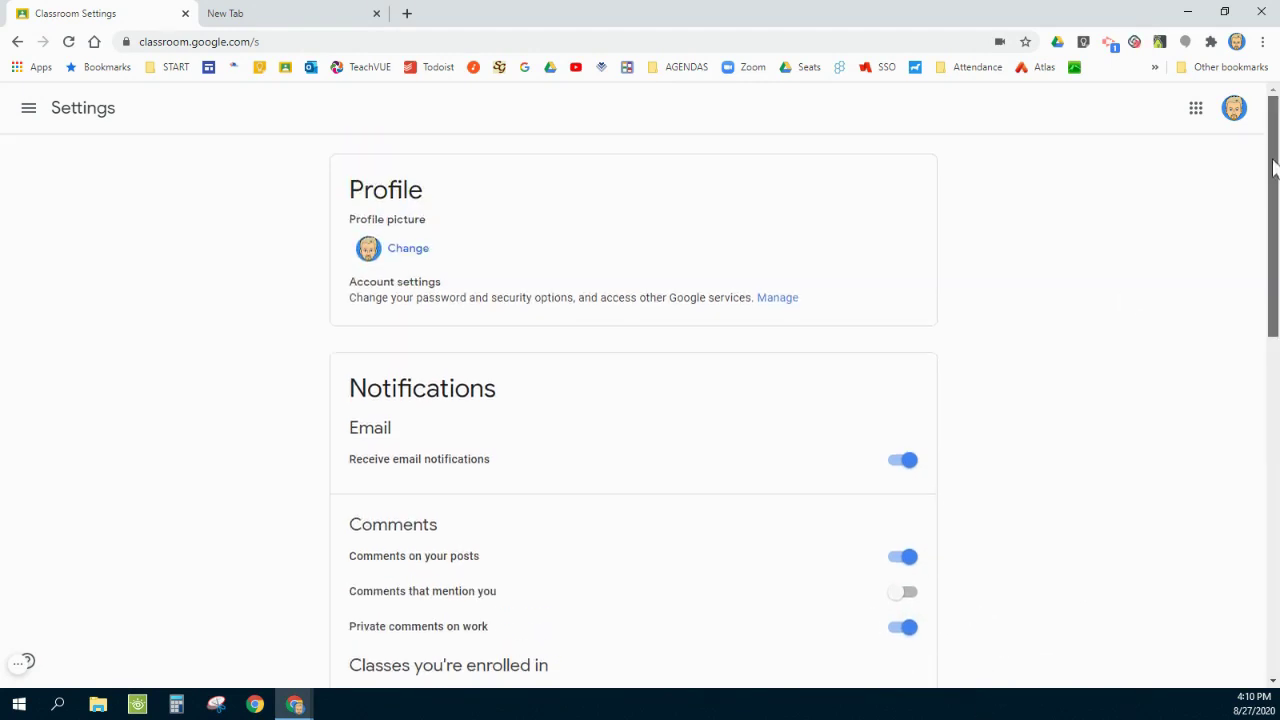
# Step: Return to the class overview and open the class settings of Demo Tech Rev Period 1
pyautogui.click(29, 109)
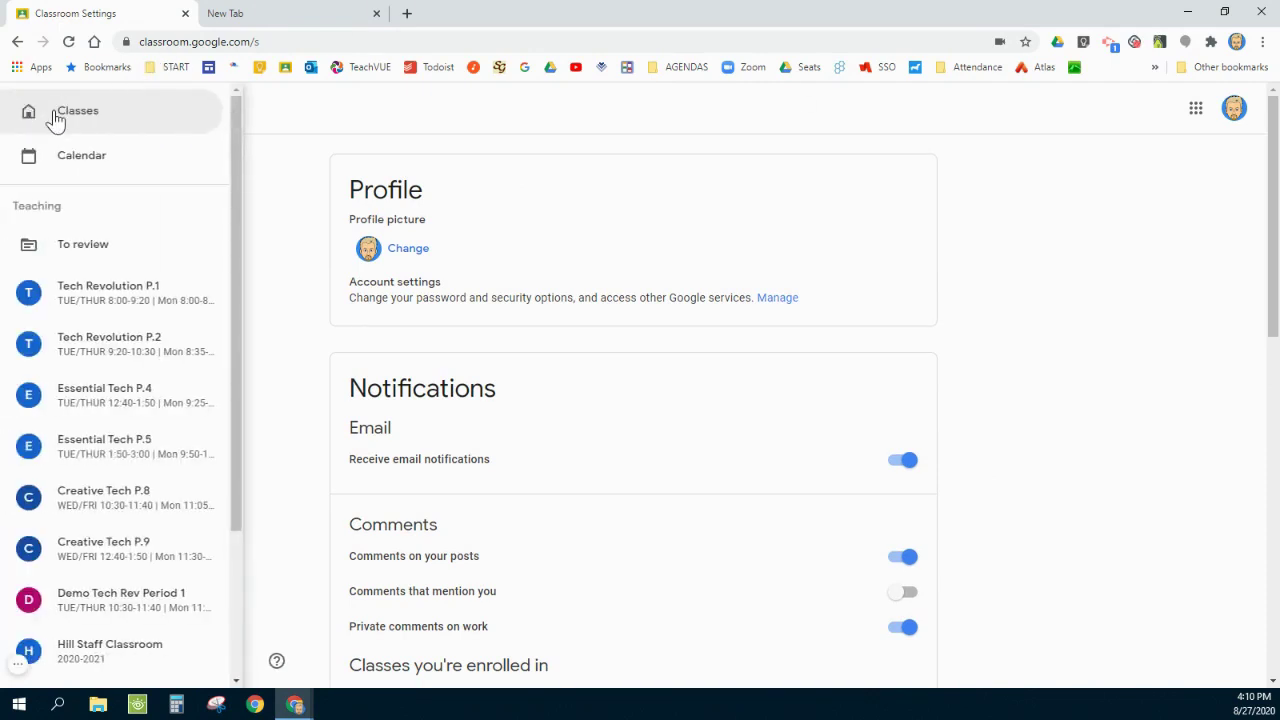
pyautogui.click(55, 118)
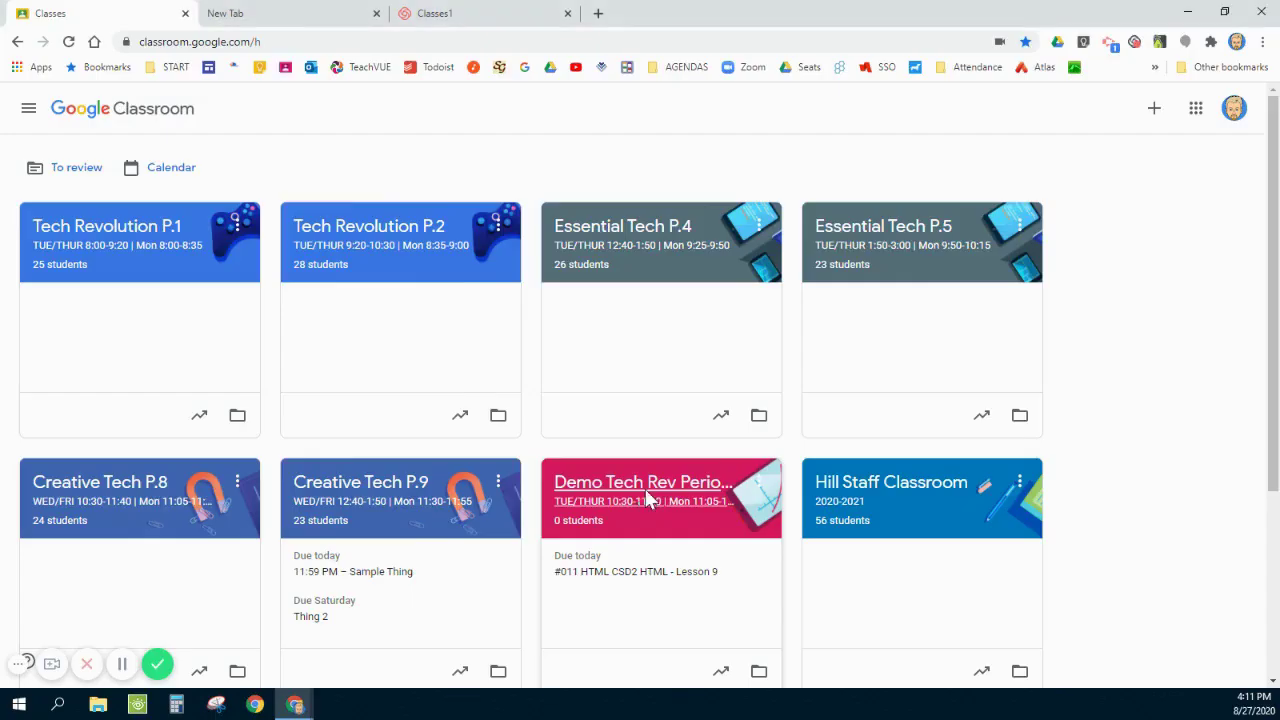
pyautogui.click(646, 491)
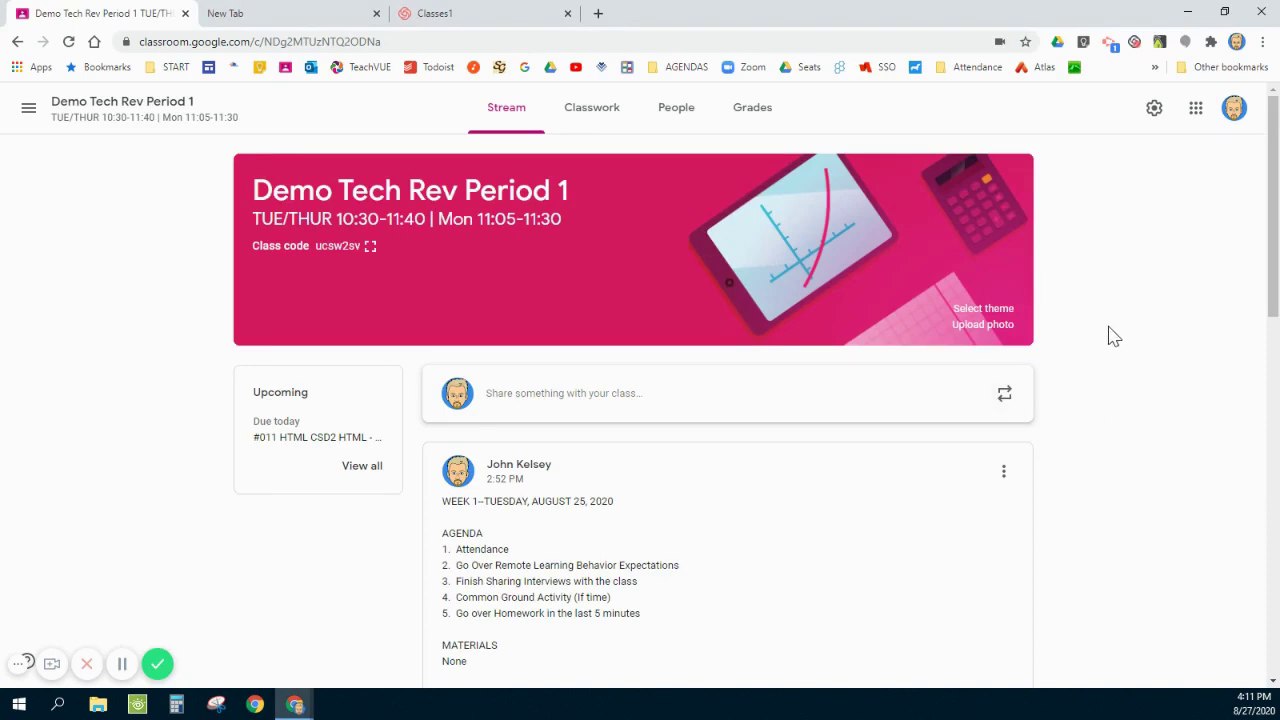
pyautogui.click(1155, 112)
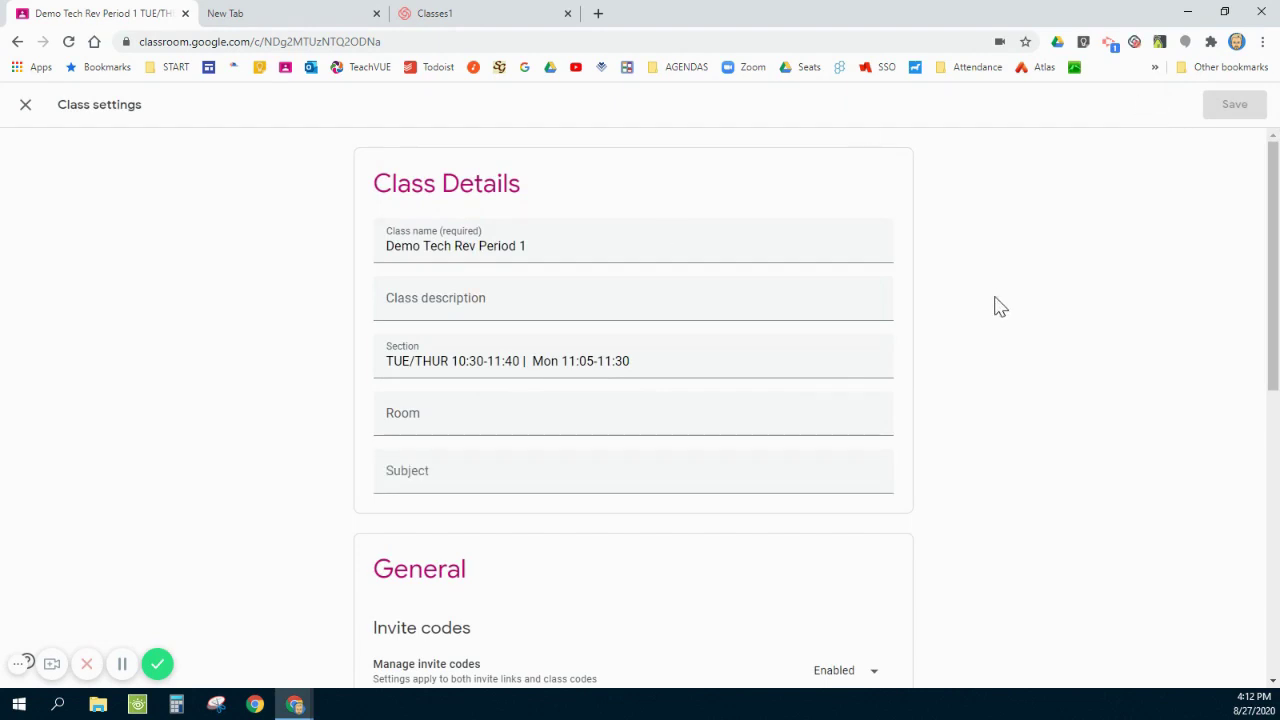
# Step: Highlight the meeting times in the Section field and the period in the class name without changing them
pyautogui.tripleClick(638, 363)
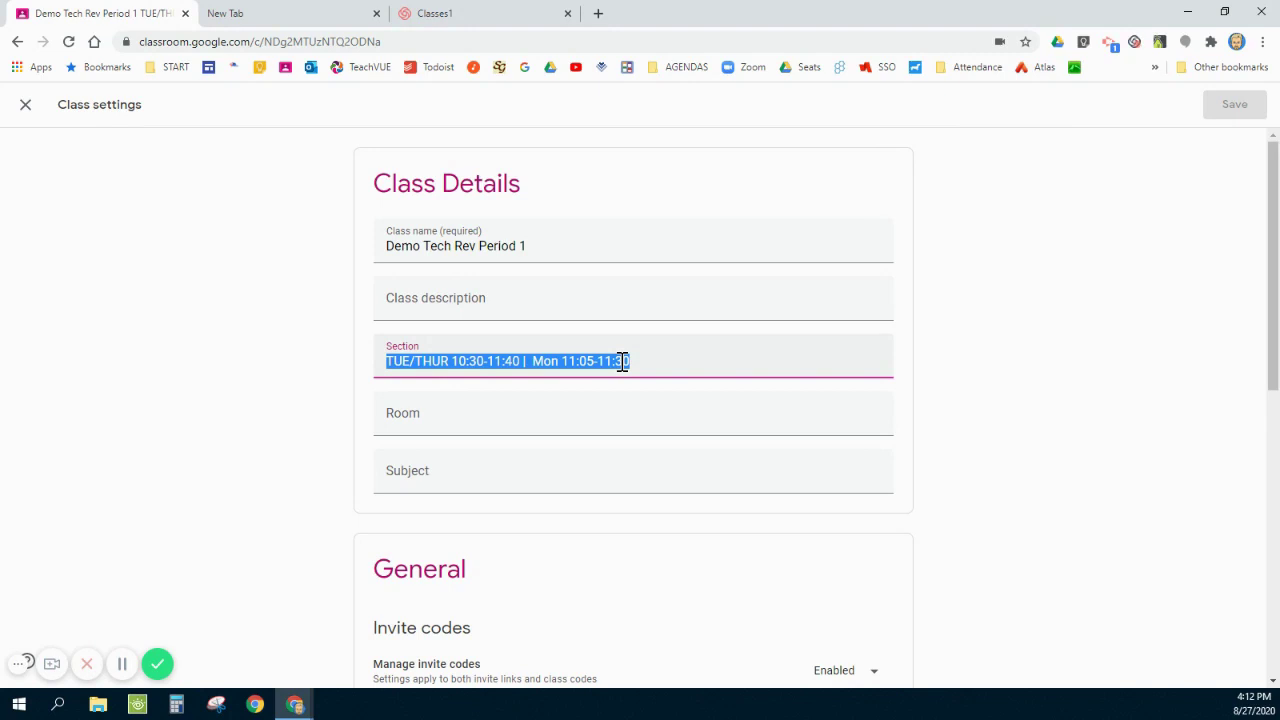
pyautogui.click(478, 362)
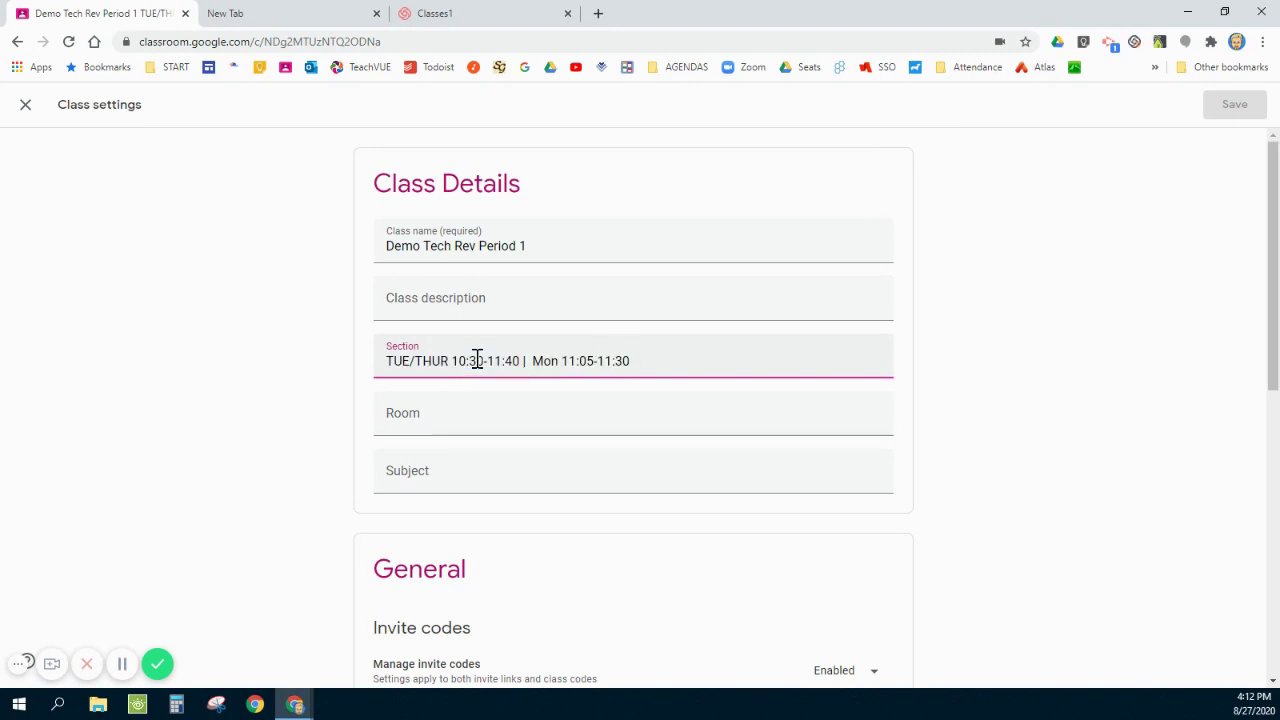
pyautogui.moveTo(387, 362); pyautogui.dragTo(520, 362)
pyautogui.click(520, 362)
pyautogui.moveTo(520, 362); pyautogui.dragTo(451, 362)
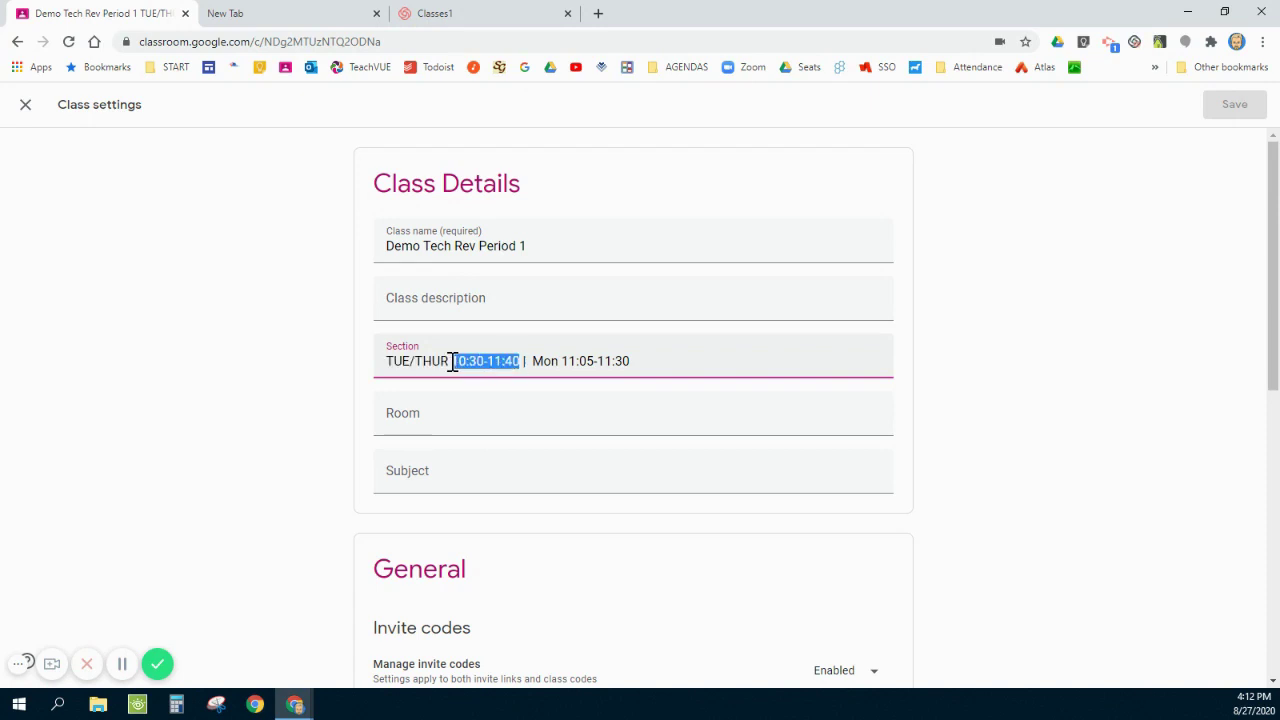
pyautogui.click(690, 364)
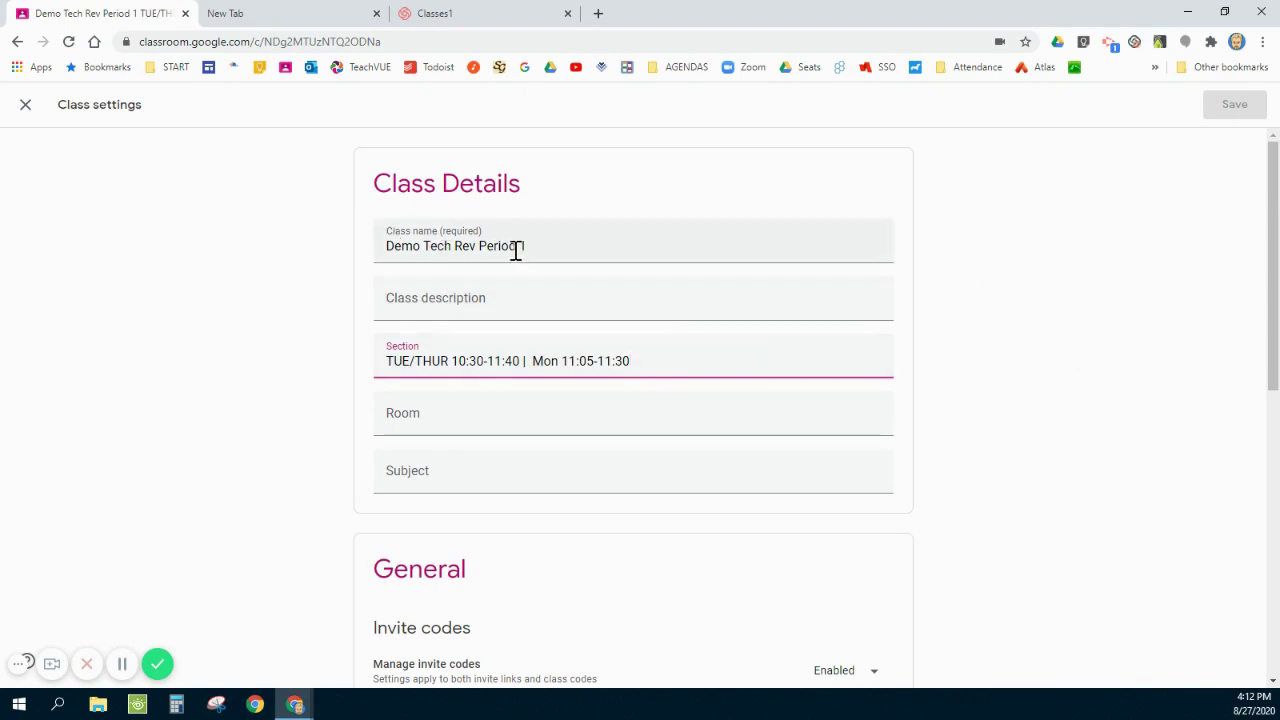
pyautogui.moveTo(483, 247); pyautogui.dragTo(528, 249)
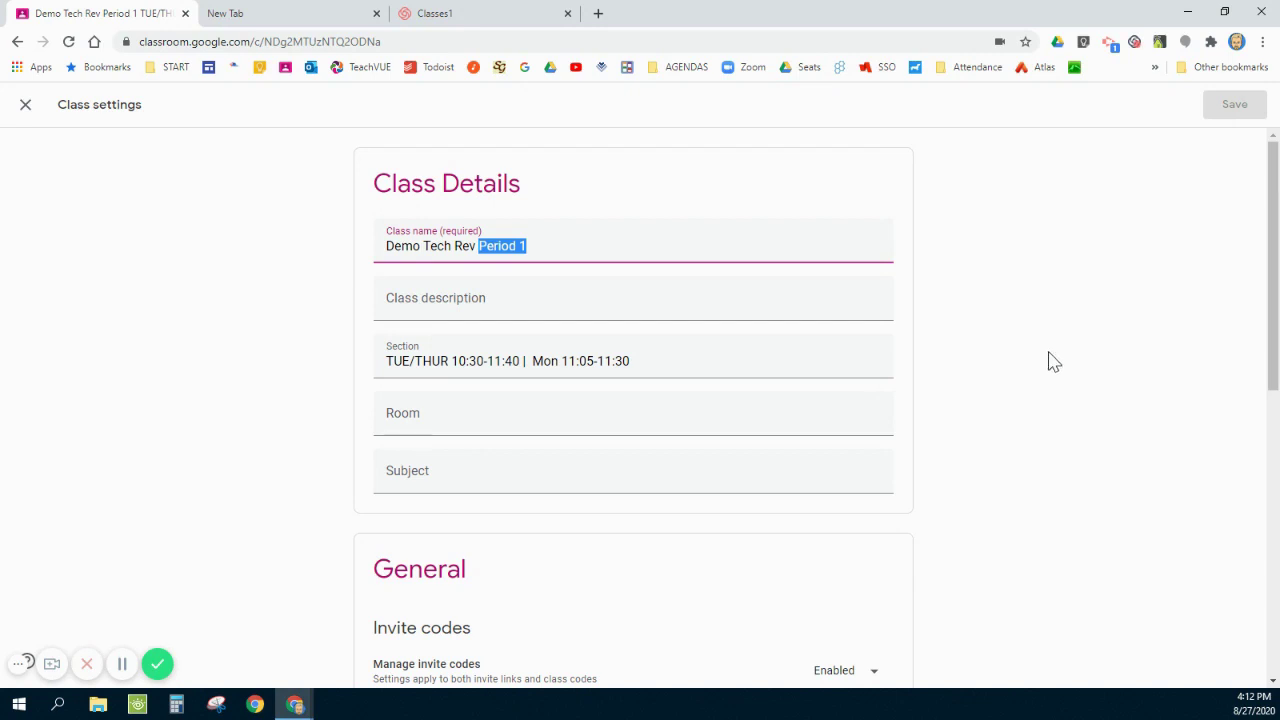
# Step: Set the class's Stream permission to "Students can only comment" in the General settings
pyautogui.scroll(-3, 1052, 360)
pyautogui.scroll(-2, 1052, 360)
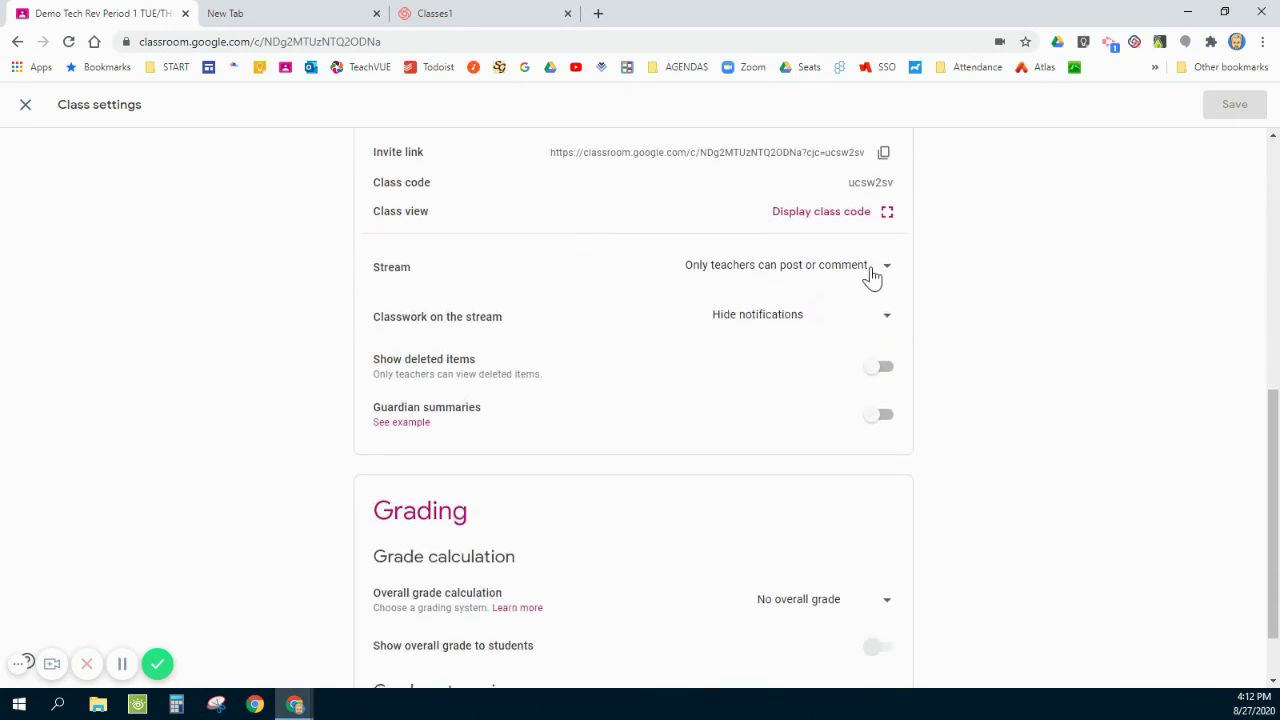
pyautogui.click(871, 276)
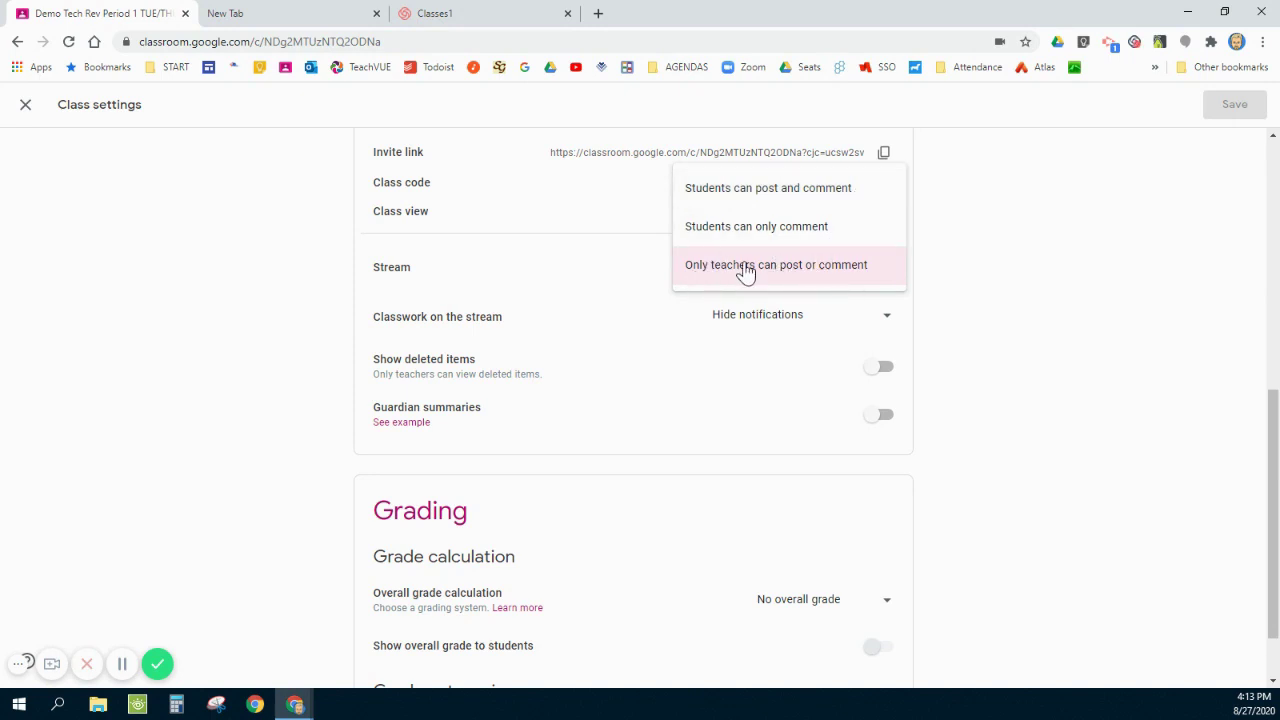
pyautogui.click(832, 229)
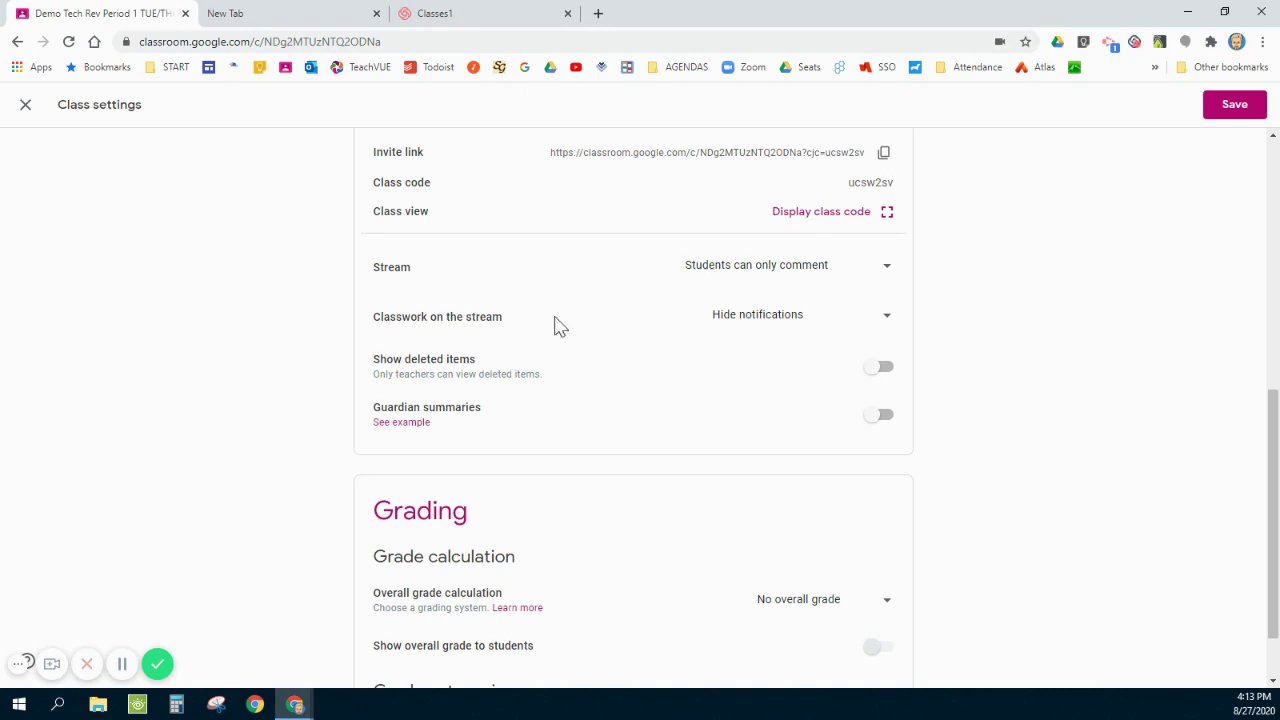
# Step: Check the options for classwork on the stream and overall grade calculation, keeping Hide notifications and No overall grade
pyautogui.click(848, 322)
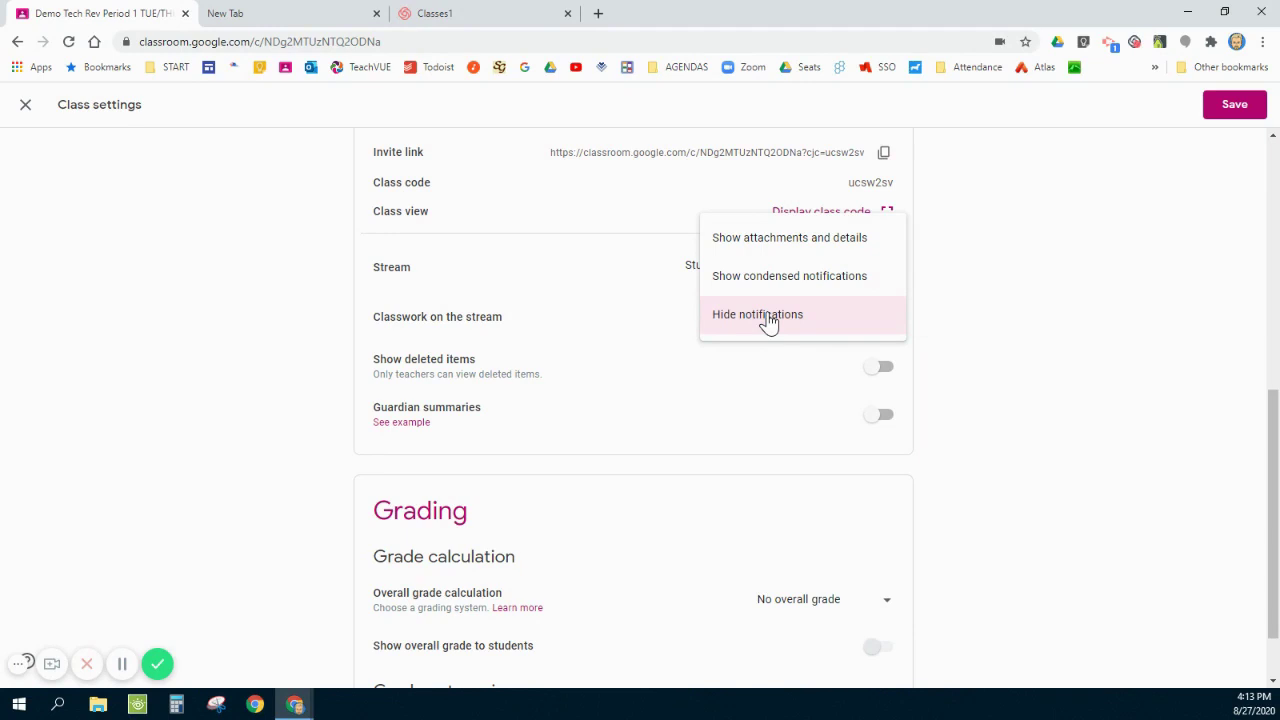
pyautogui.click(972, 318)
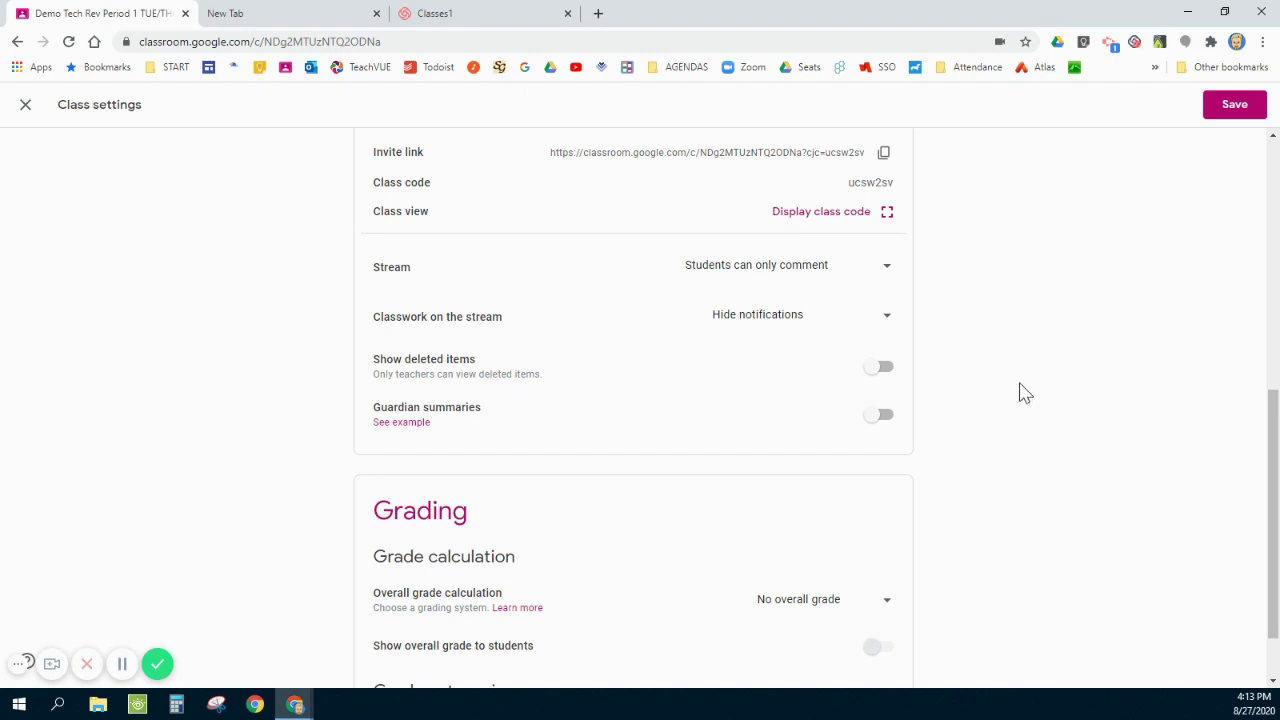
pyautogui.scroll(-1, 1020, 394)
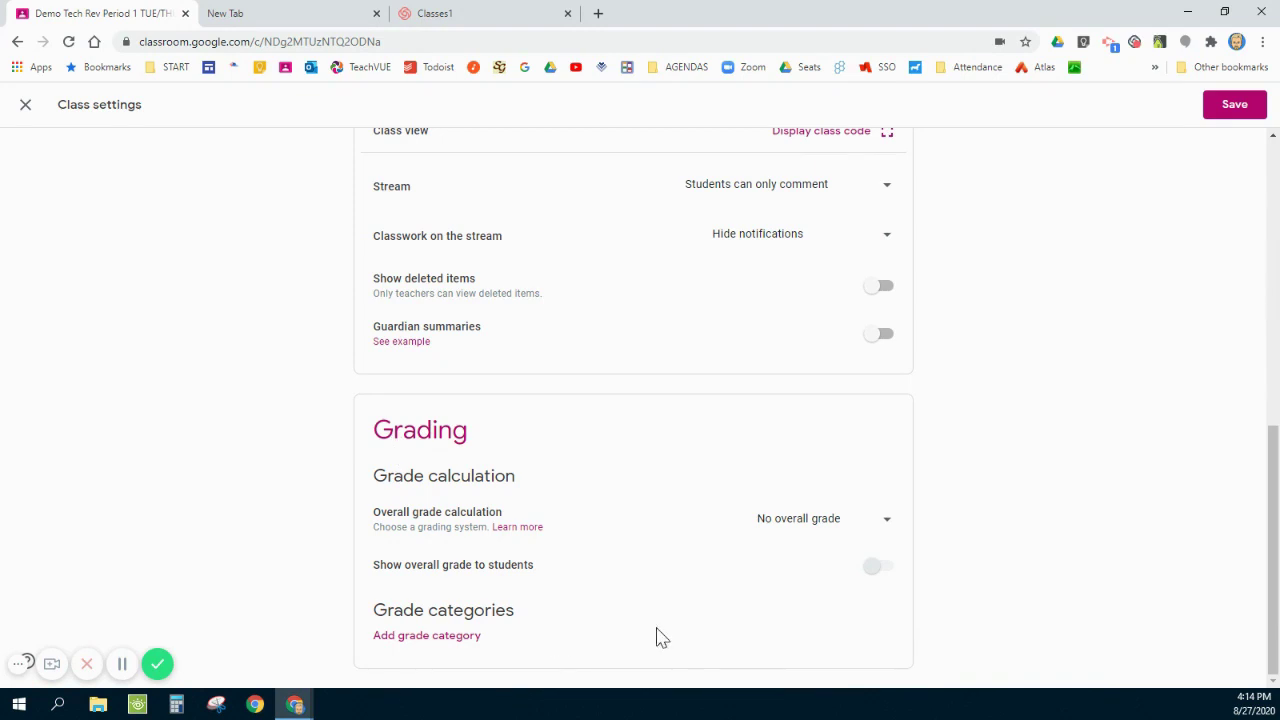
pyautogui.click(846, 533)
pyautogui.click(836, 522)
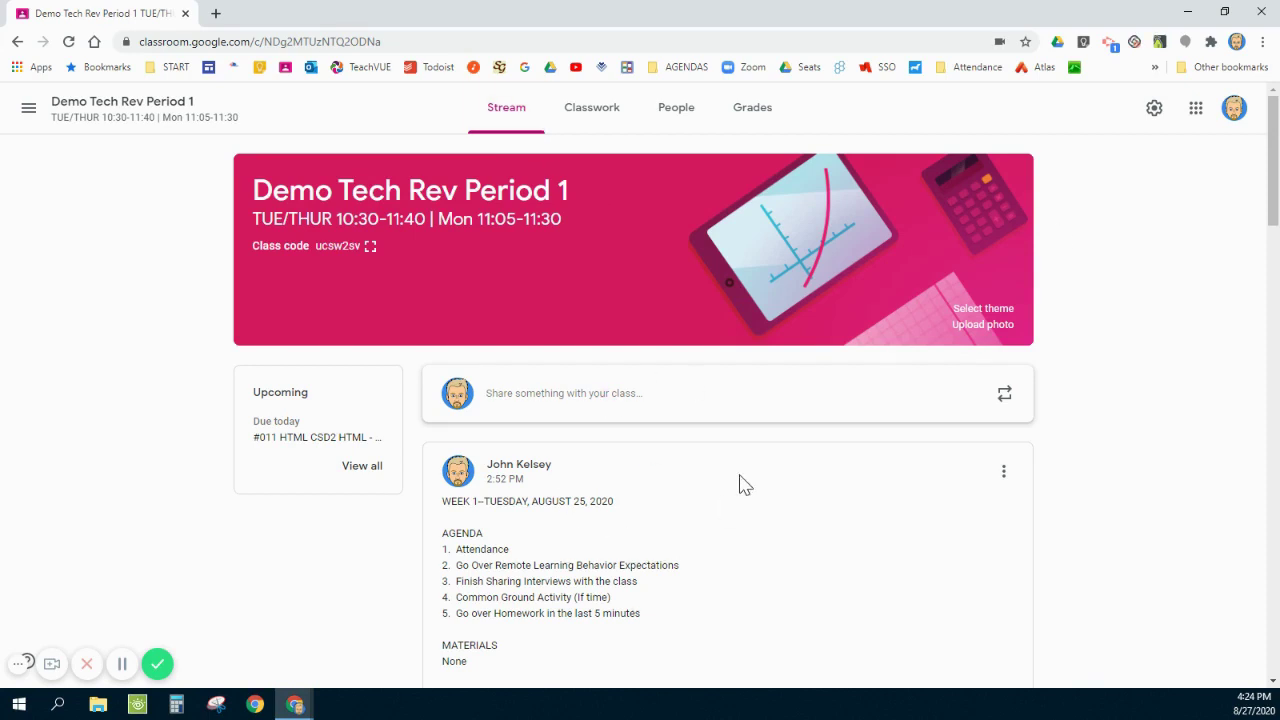
# Step: Look through the agenda and older announcements posted on the Demo Tech Rev Period 1 stream
pyautogui.scroll(-1, 745, 485)
pyautogui.scroll(-1, 745, 485)
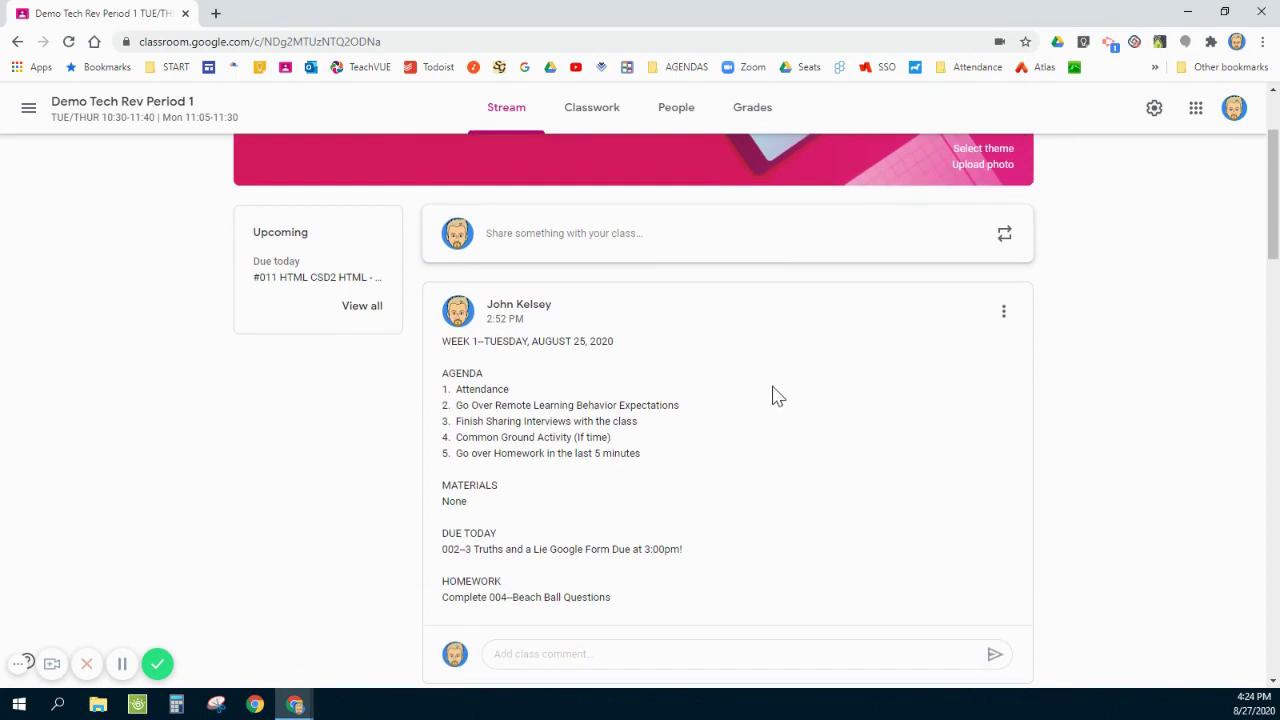
pyautogui.scroll(-4, 775, 393)
pyautogui.scroll(-1, 778, 395)
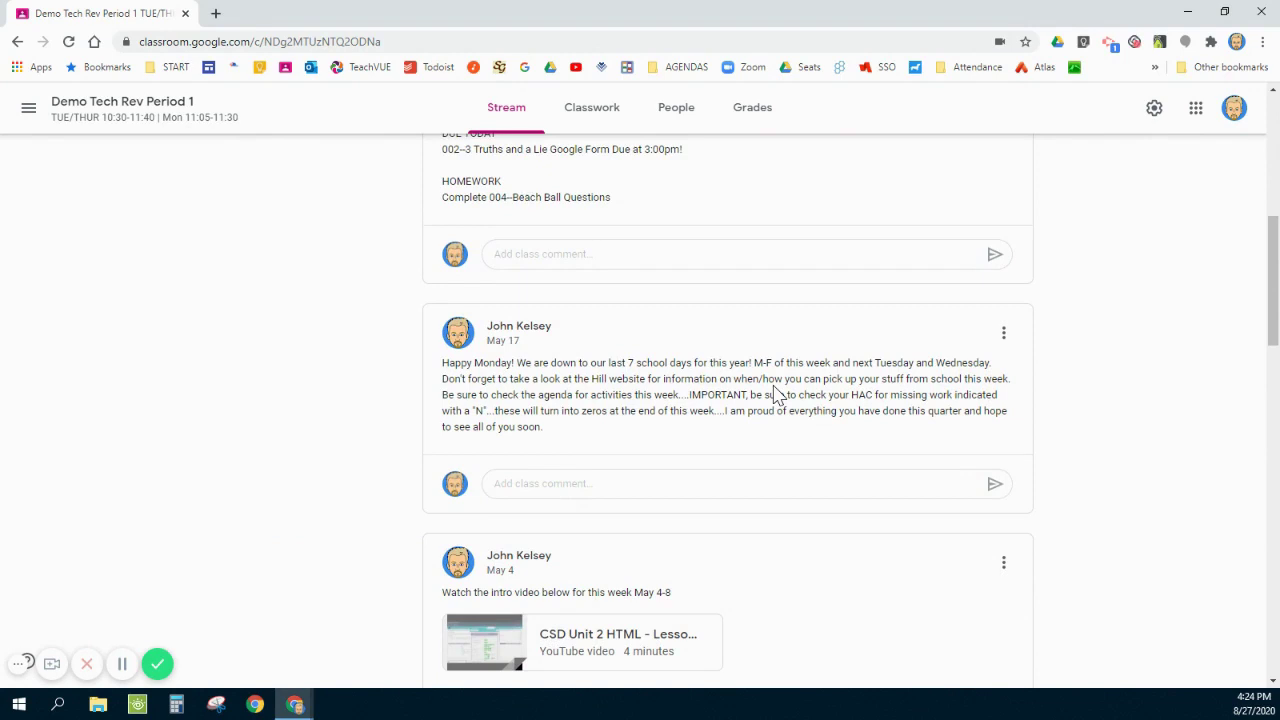
pyautogui.scroll(4, 775, 394)
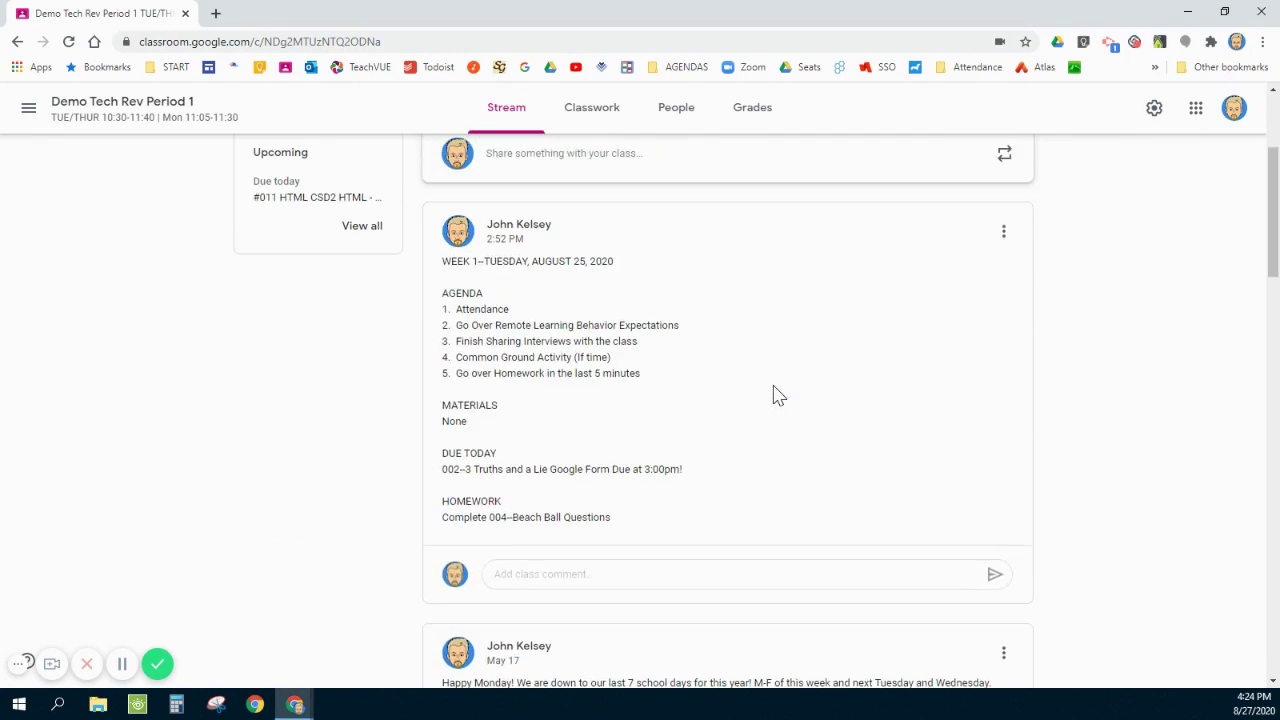
# Step: Review the August 25 agenda post and the May announcements on the class stream
pyautogui.scroll(2, 855, 447)
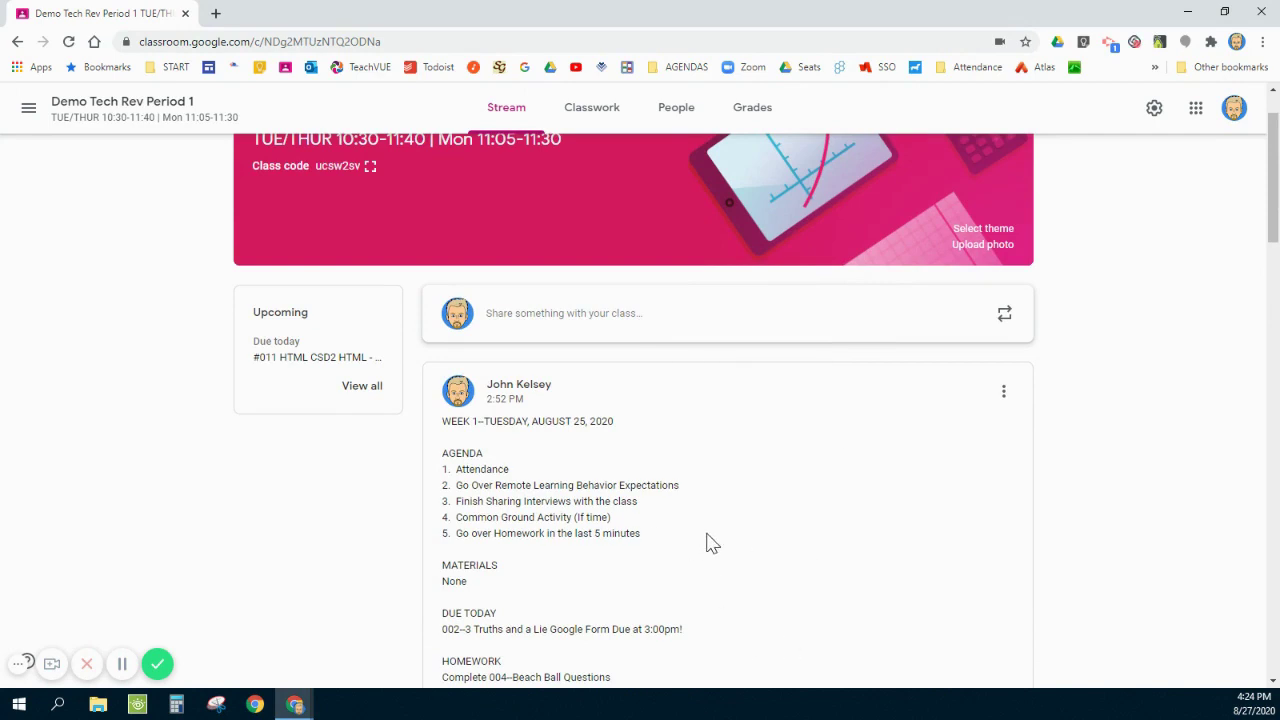
pyautogui.scroll(1, 708, 542)
pyautogui.scroll(-2, 708, 538)
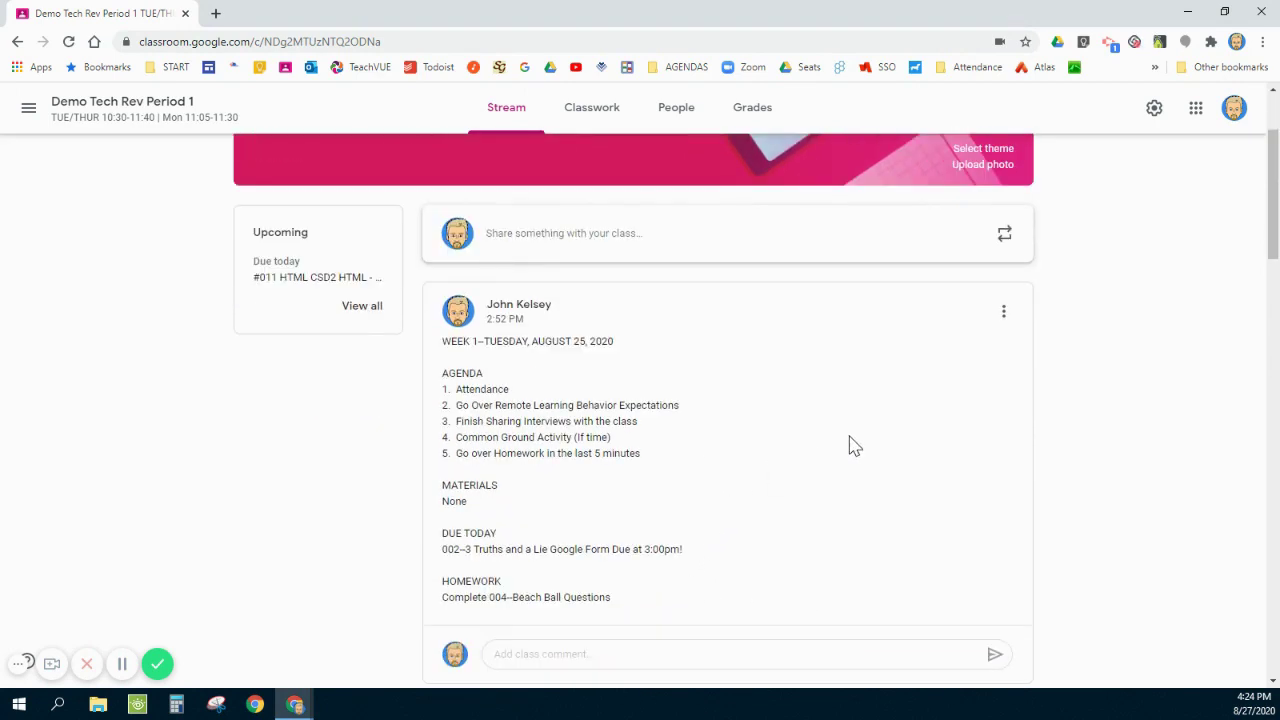
pyautogui.scroll(-6, 849, 443)
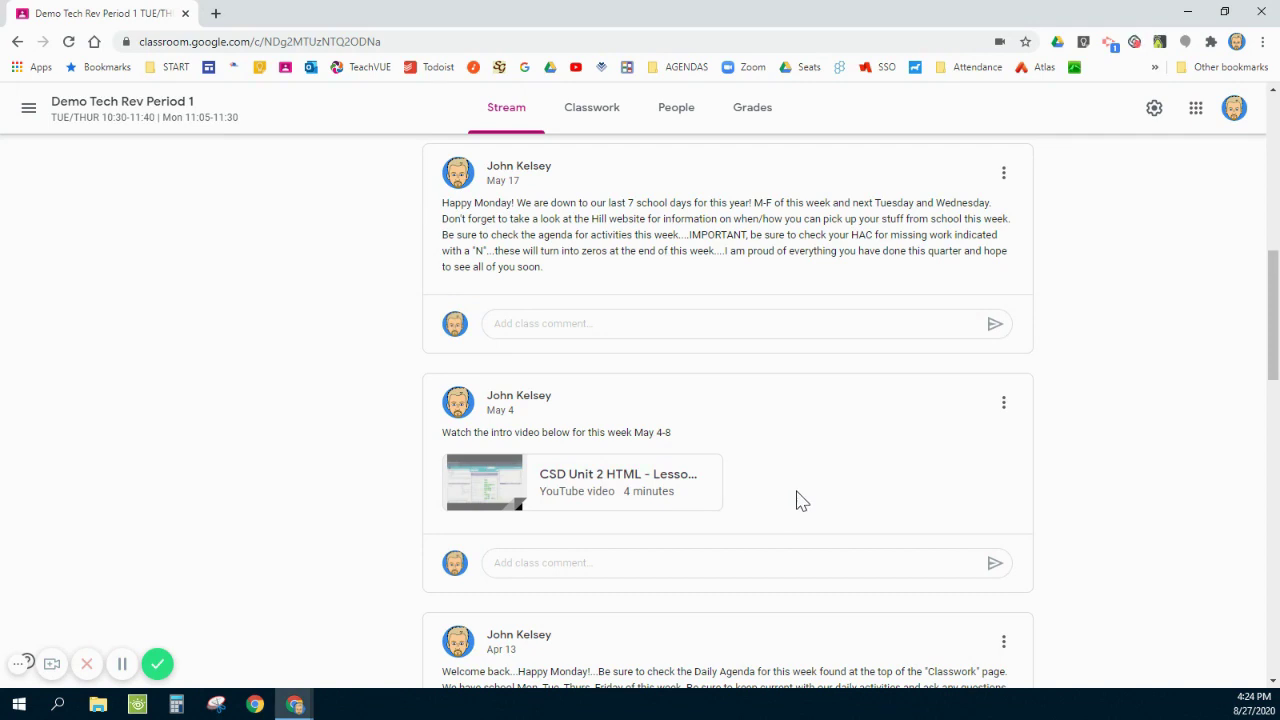
pyautogui.scroll(5, 790, 465)
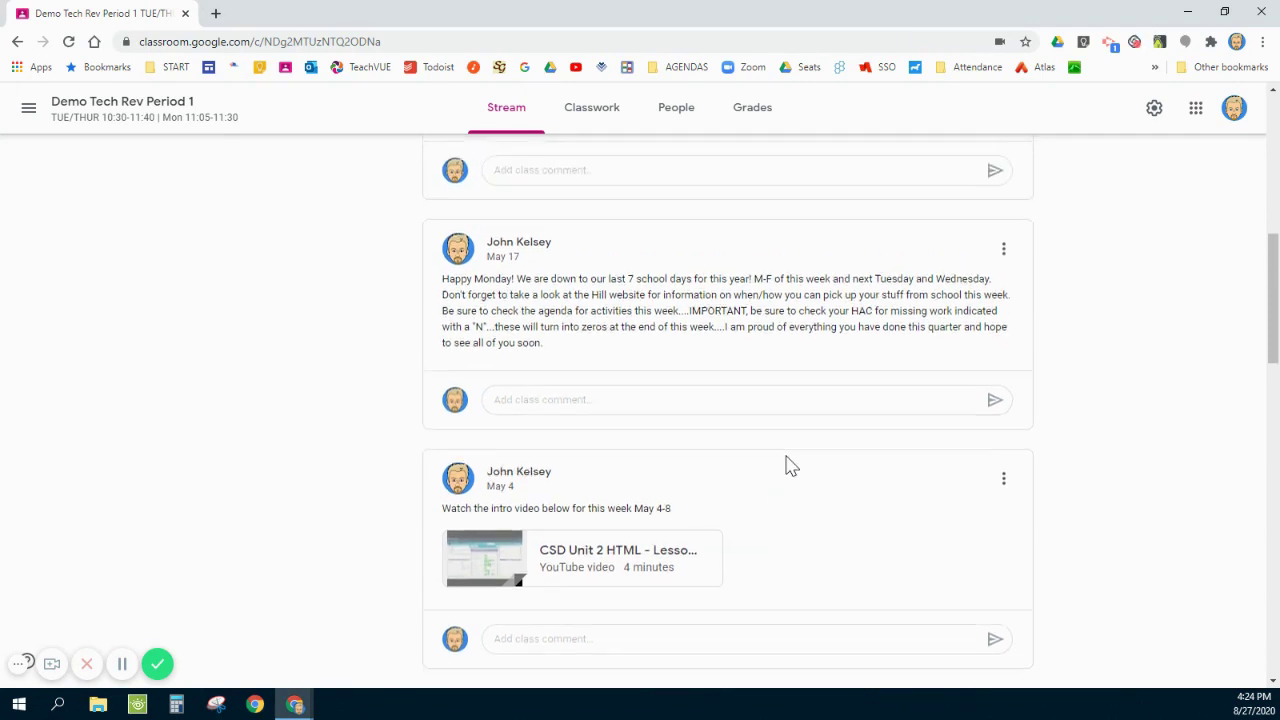
pyautogui.scroll(1, 790, 465)
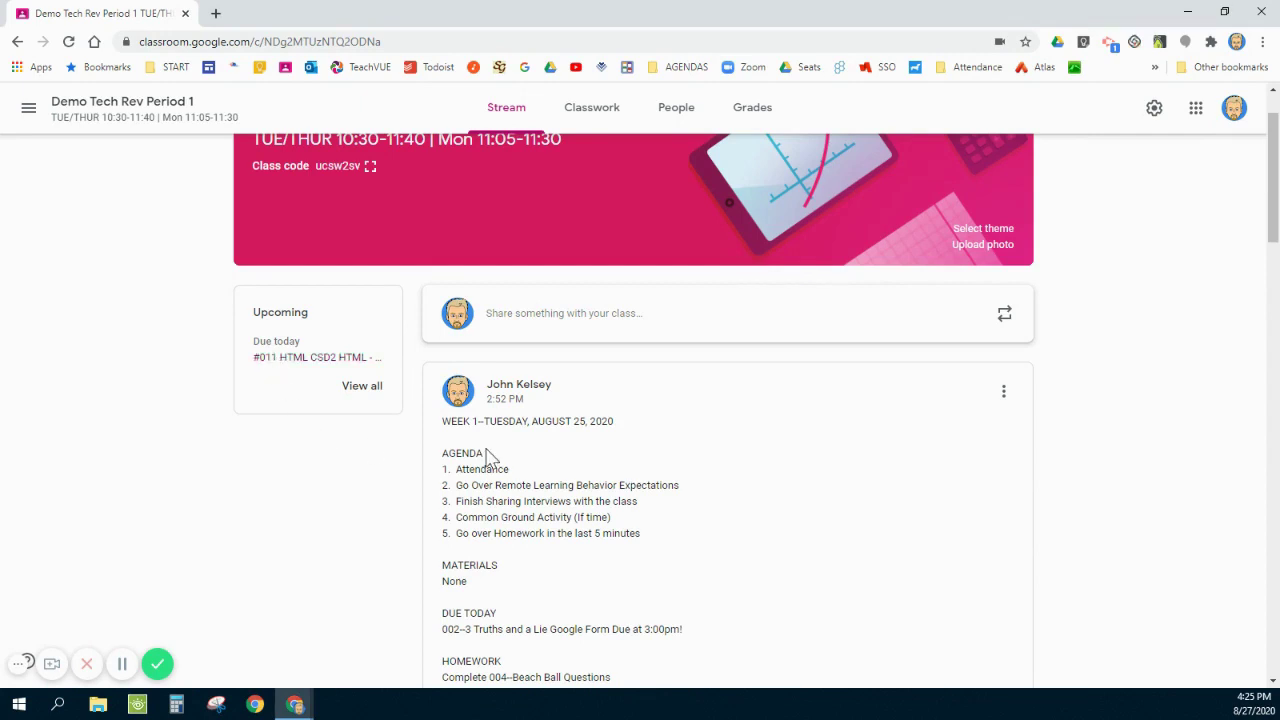
pyautogui.scroll(1, 714, 528)
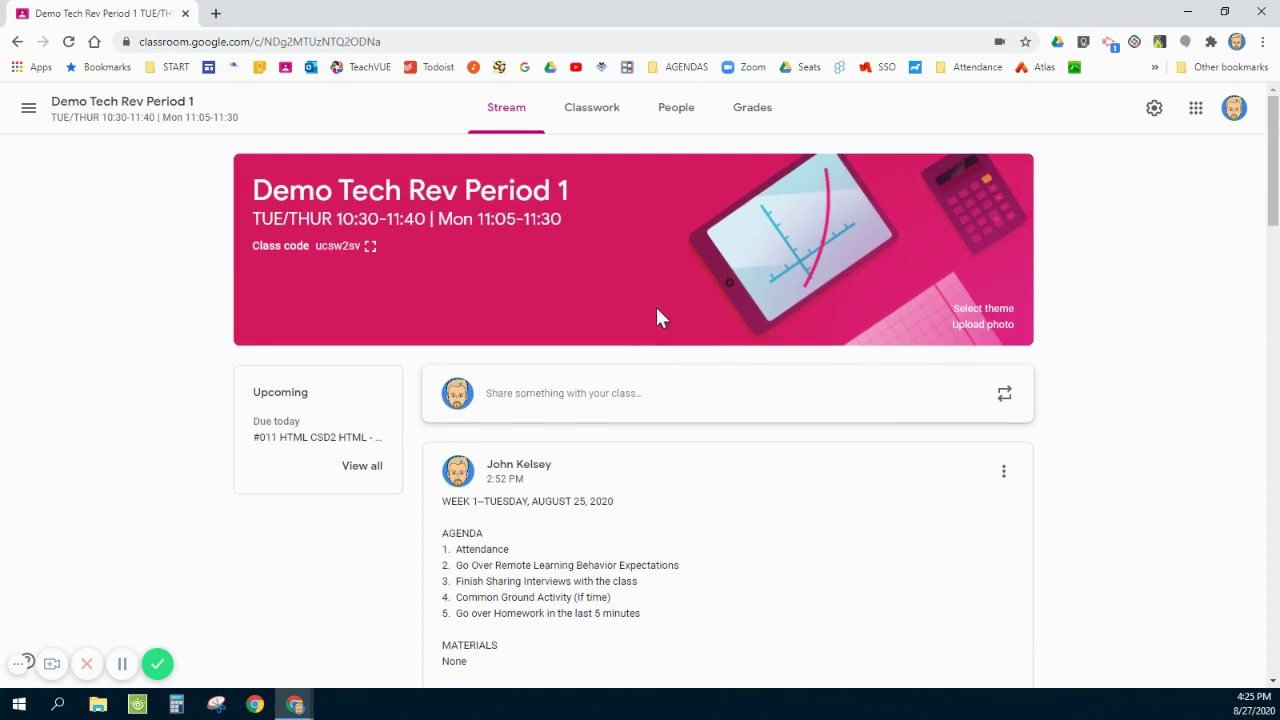
pyautogui.scroll(-5, 780, 518)
pyautogui.scroll(3, 780, 514)
pyautogui.scroll(2, 780, 514)
# Step: Go to the class's Classwork page and check which types of items can be created there
pyautogui.click(592, 113)
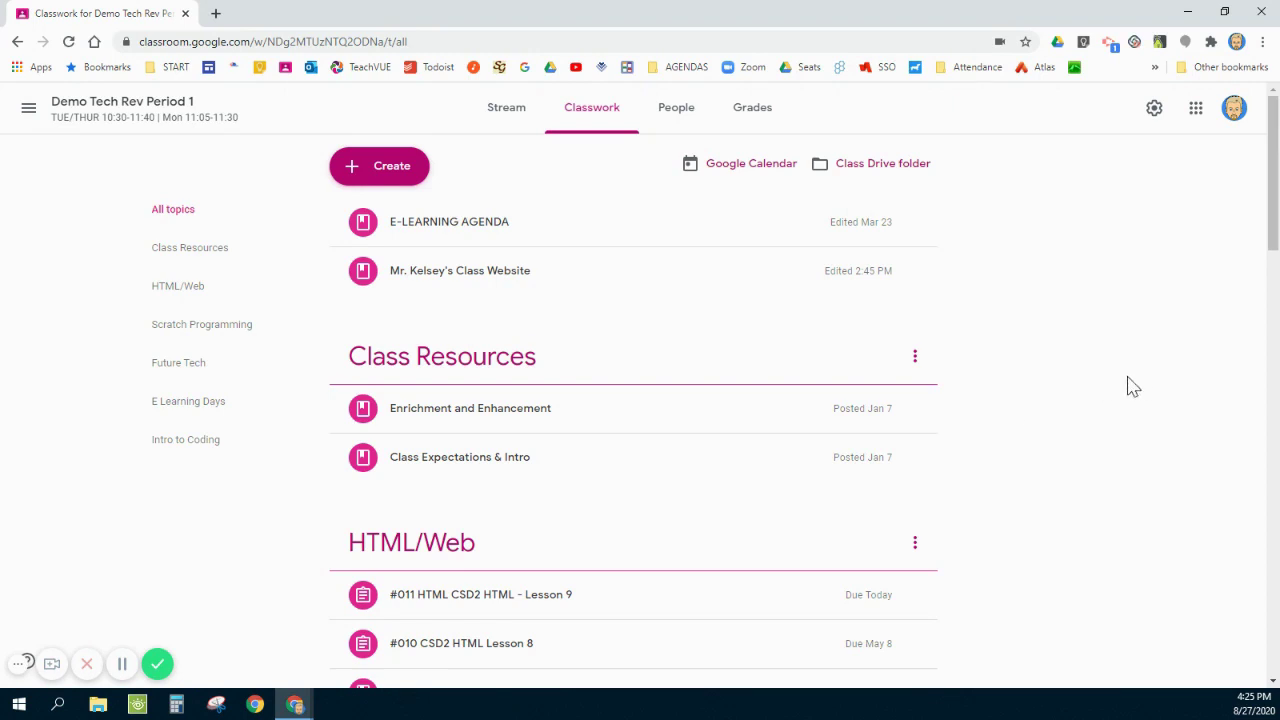
pyautogui.click(366, 178)
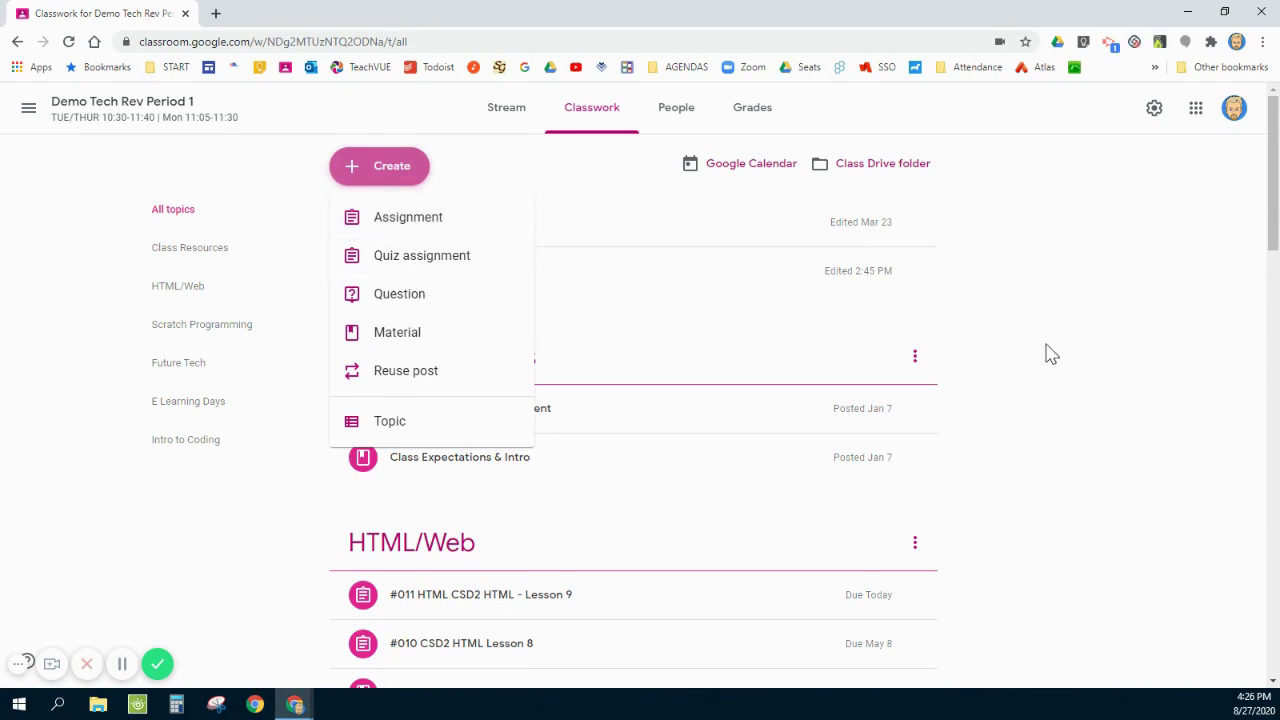
pyautogui.click(1095, 377)
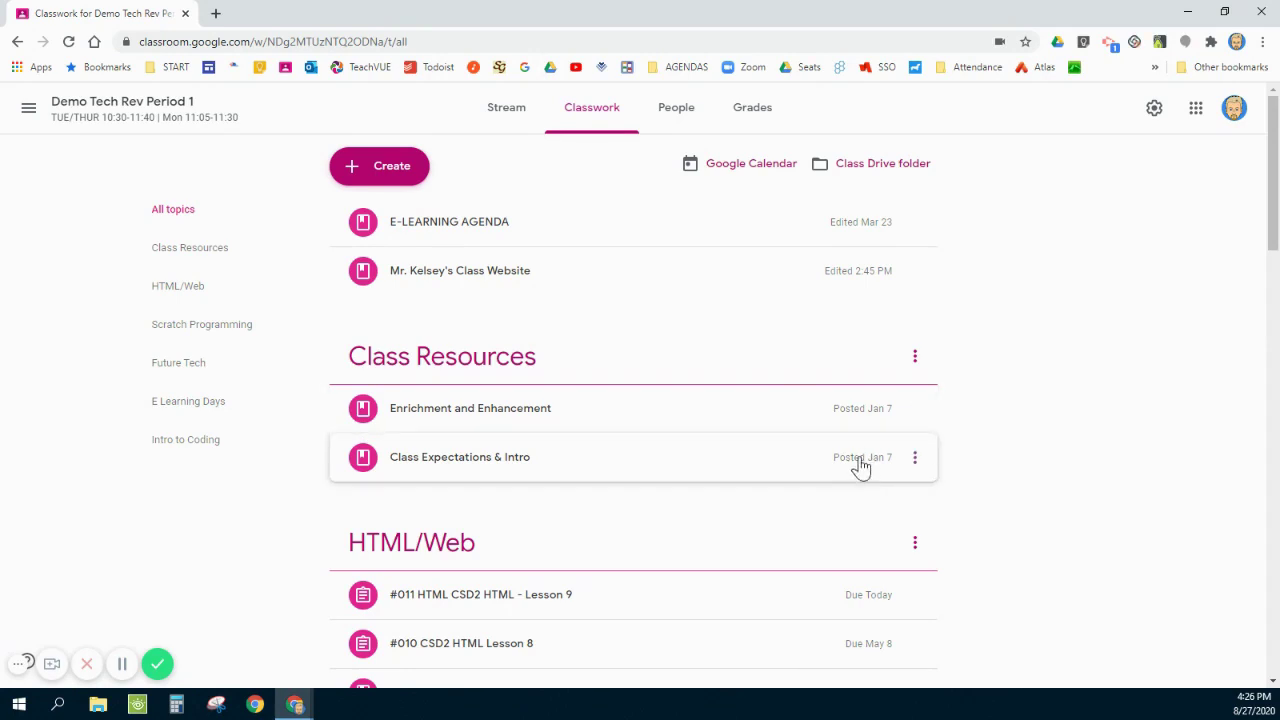
# Step: Examine how the classwork is organized into topics and how the lessons under HTML/Web are numbered
pyautogui.scroll(-2, 786, 503)
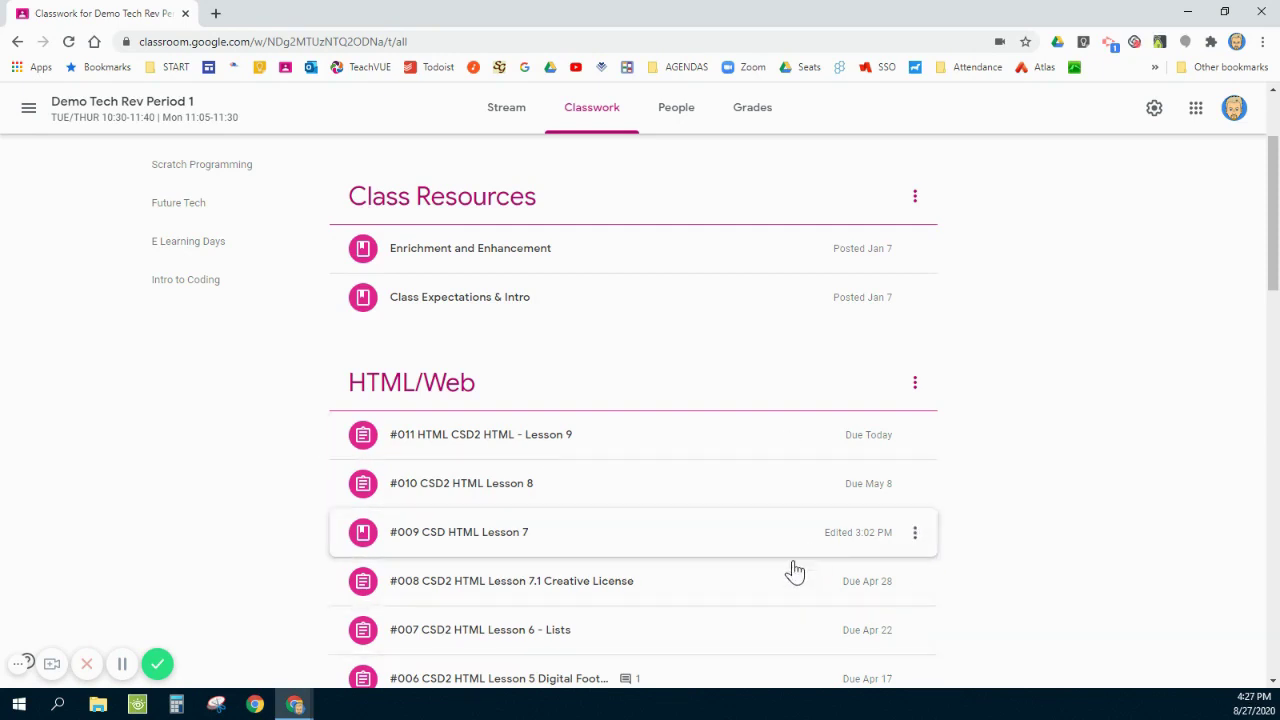
pyautogui.scroll(2, 789, 506)
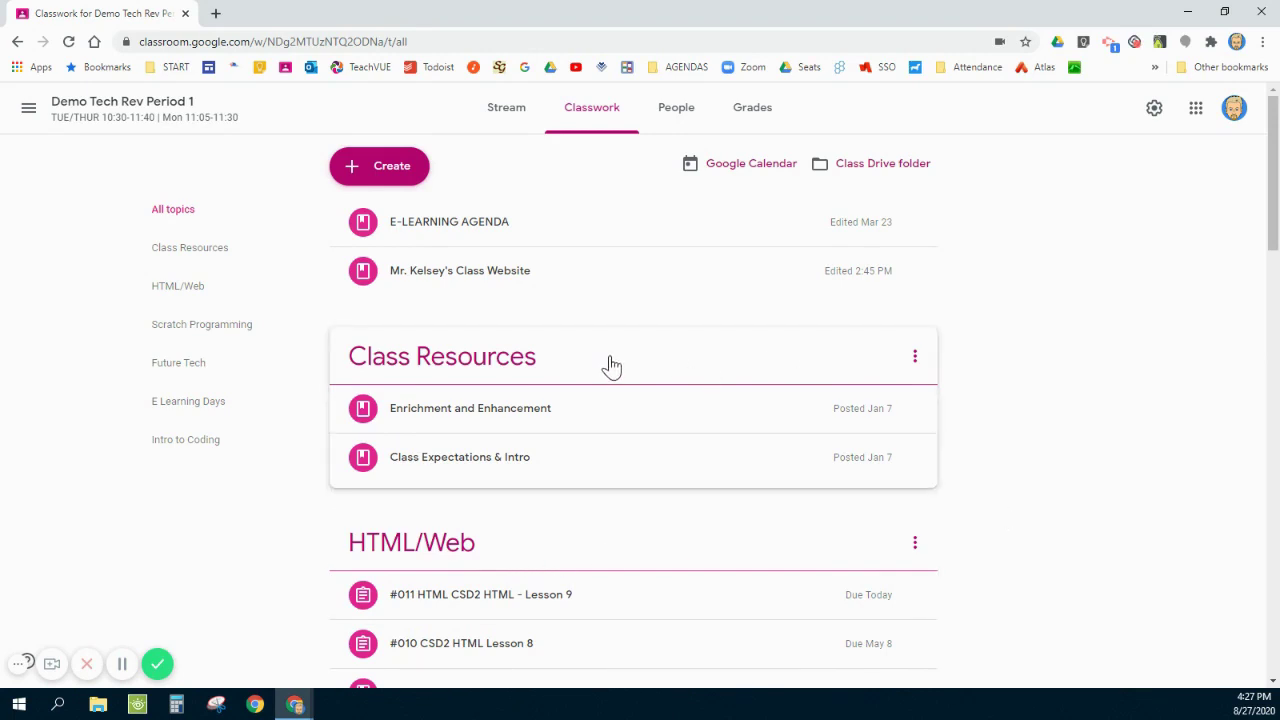
pyautogui.moveTo(606, 369)
pyautogui.mouseDown()
pyautogui.moveTo(583, 471)
pyautogui.moveTo(620, 366)
pyautogui.moveTo(540, 406)
pyautogui.moveTo(534, 349)
pyautogui.moveTo(598, 390)
pyautogui.mouseUp()
pyautogui.scroll(-8, 610, 366)
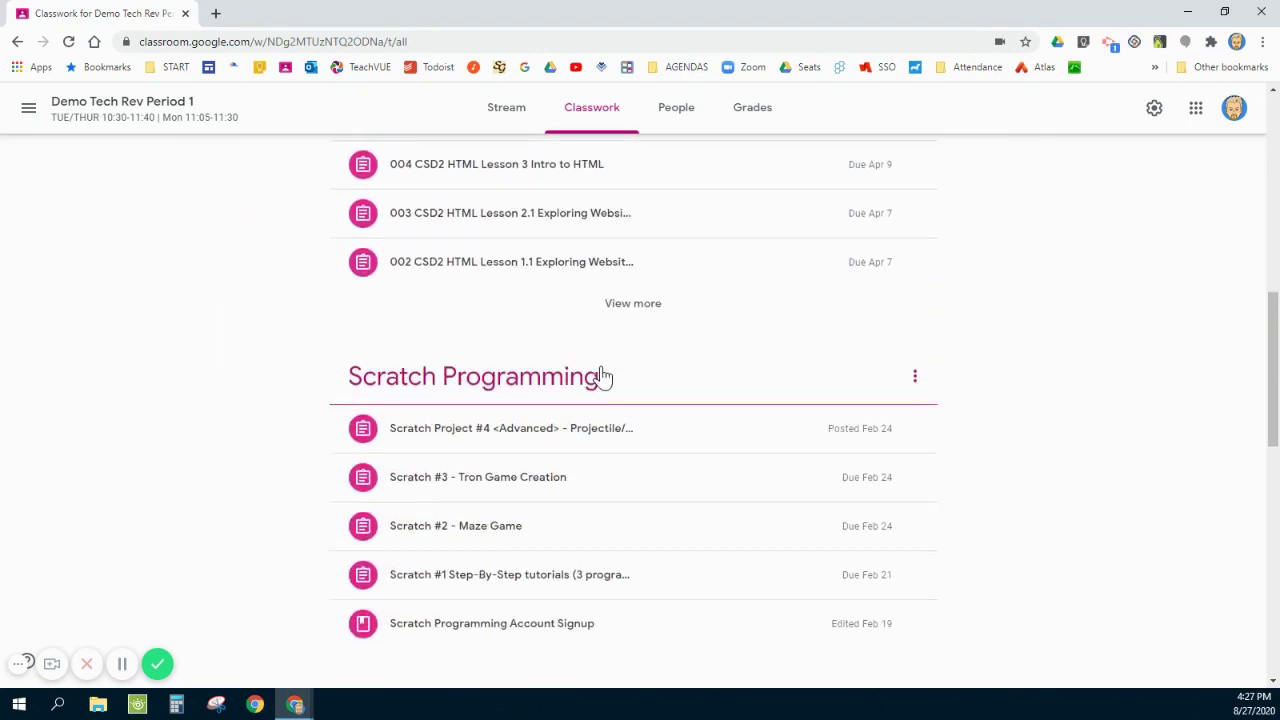
pyautogui.scroll(10, 603, 376)
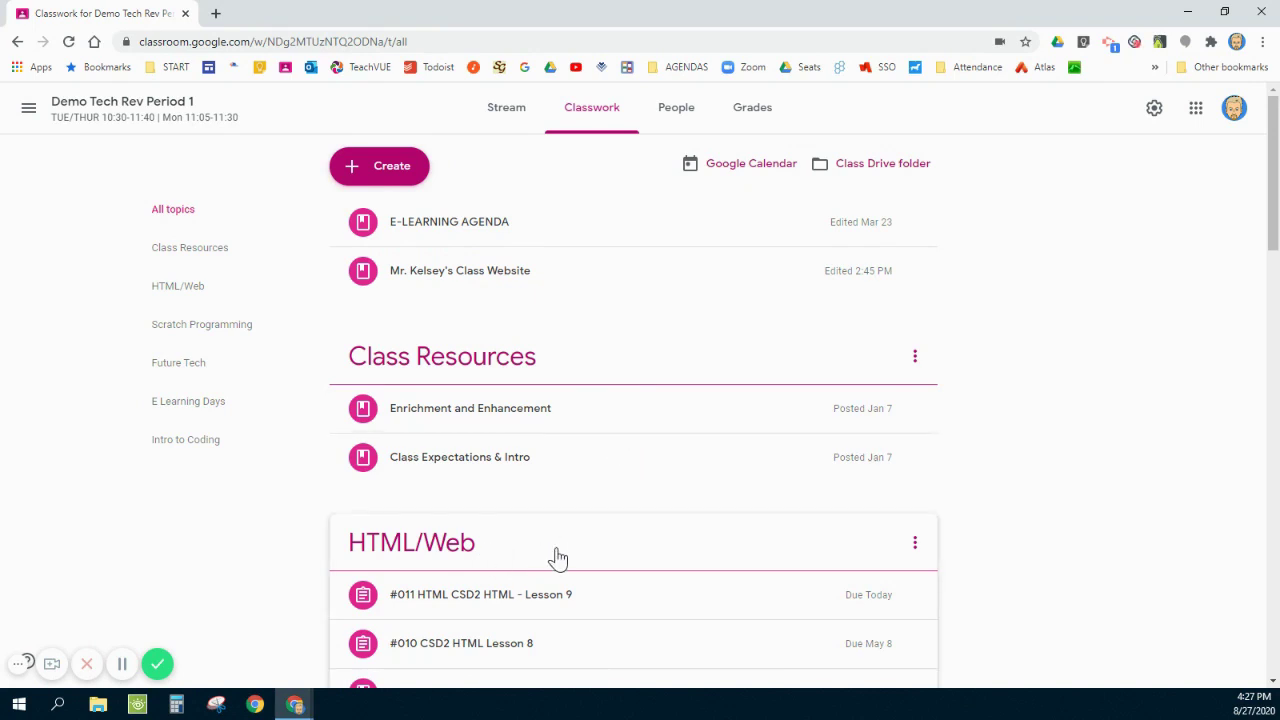
pyautogui.scroll(-1, 558, 558)
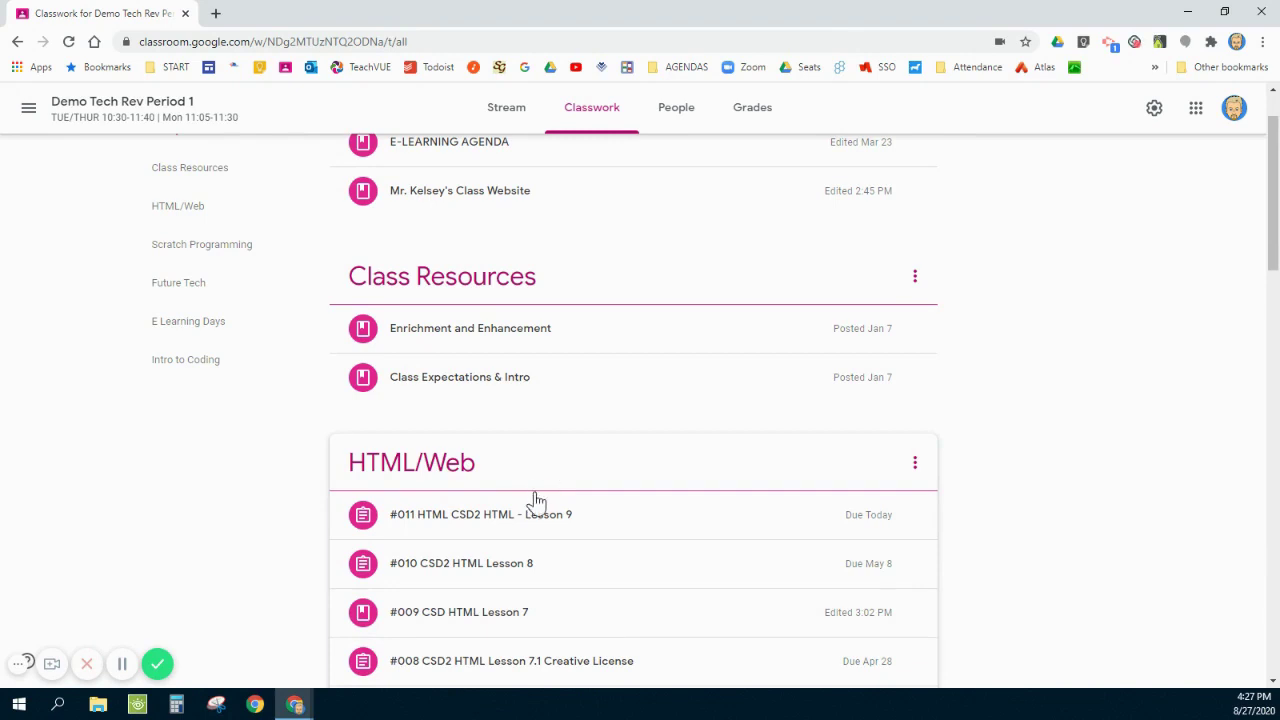
pyautogui.moveTo(535, 500); pyautogui.dragTo(508, 449)
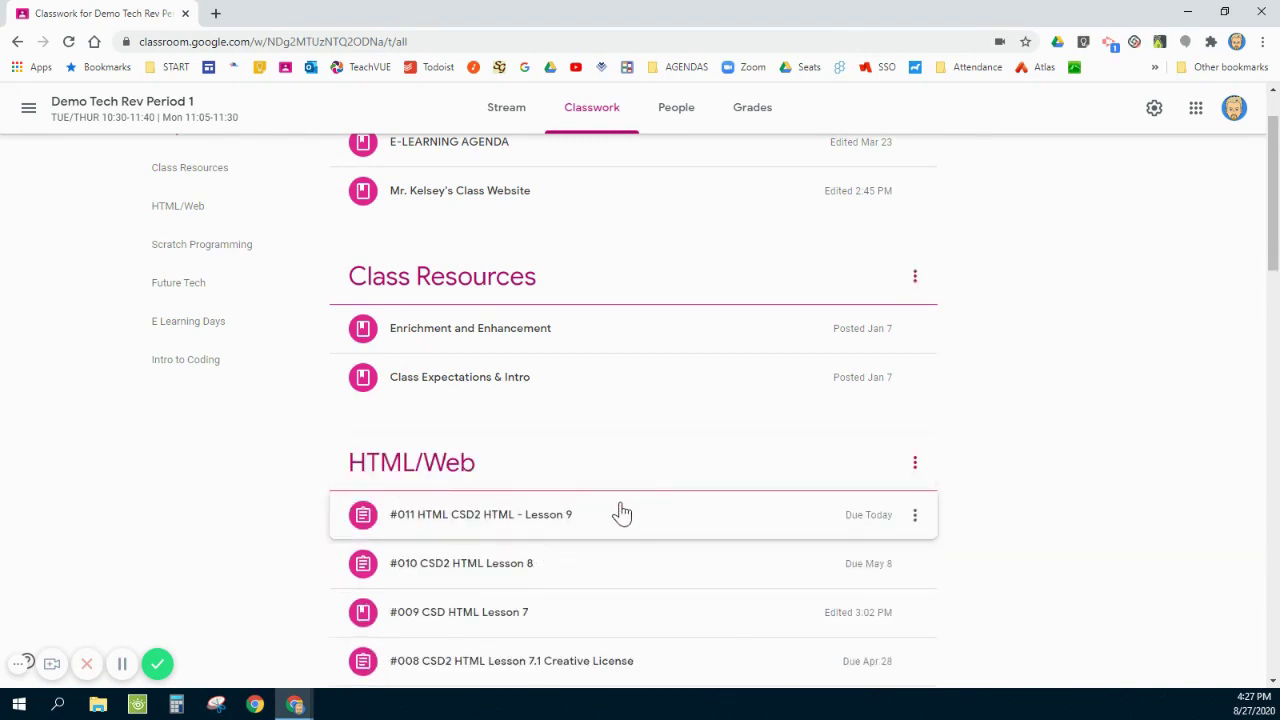
pyautogui.scroll(-3, 480, 483)
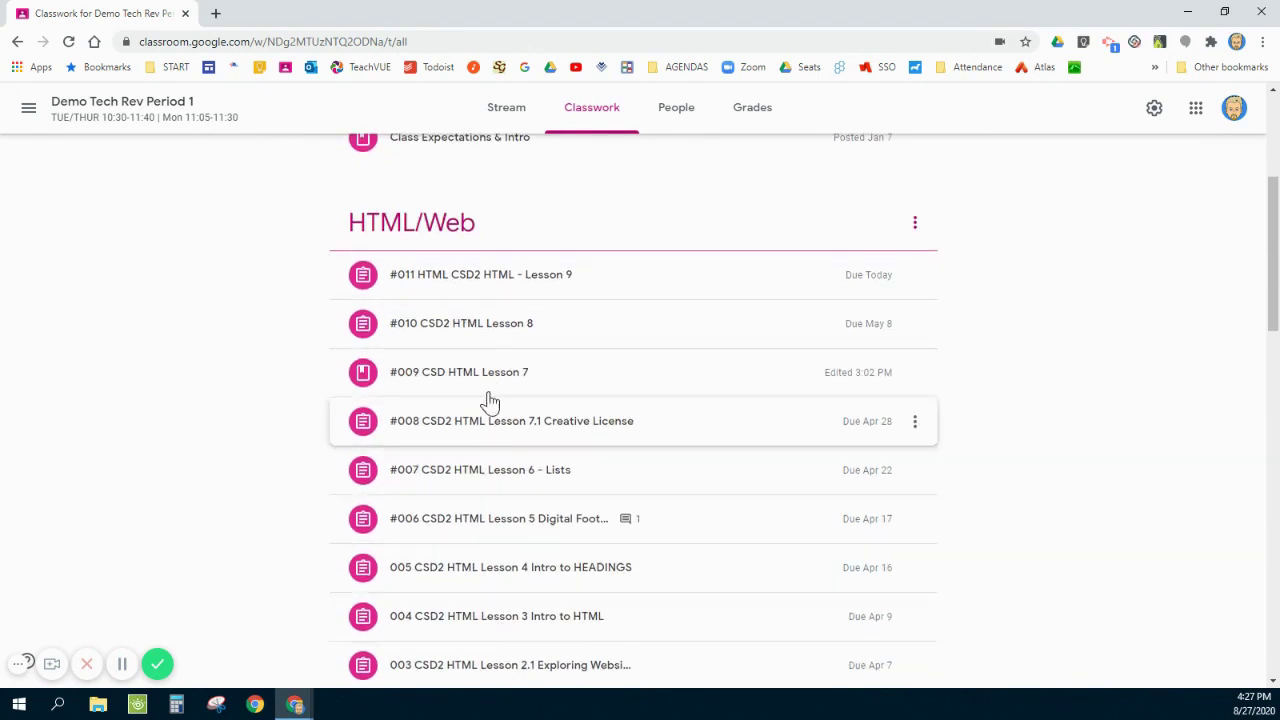
pyautogui.scroll(3, 477, 400)
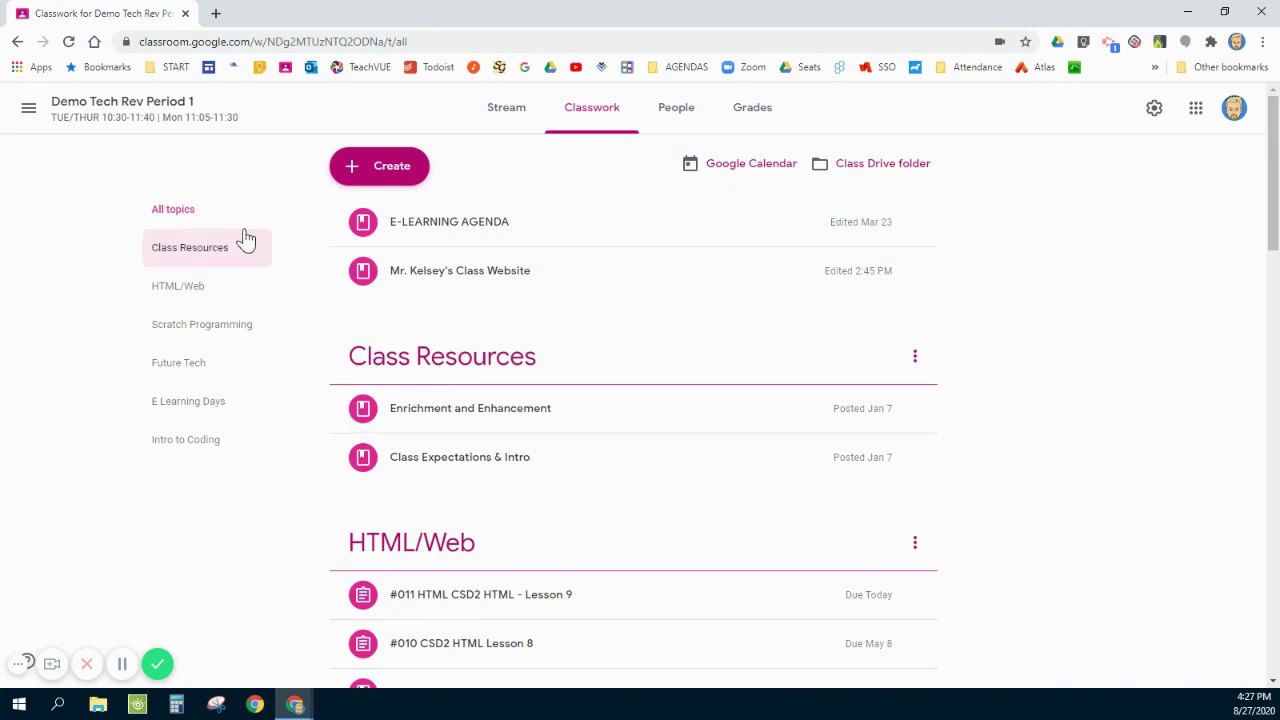
pyautogui.scroll(-2, 600, 540)
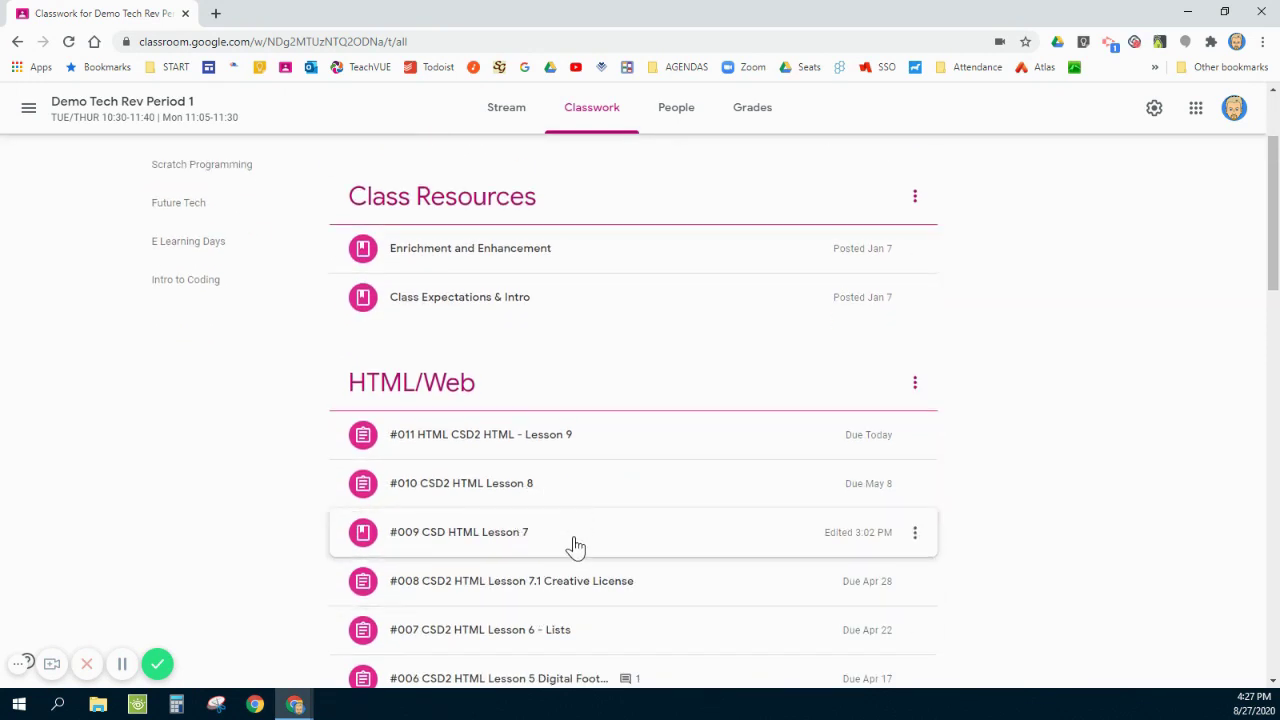
pyautogui.scroll(2, 574, 545)
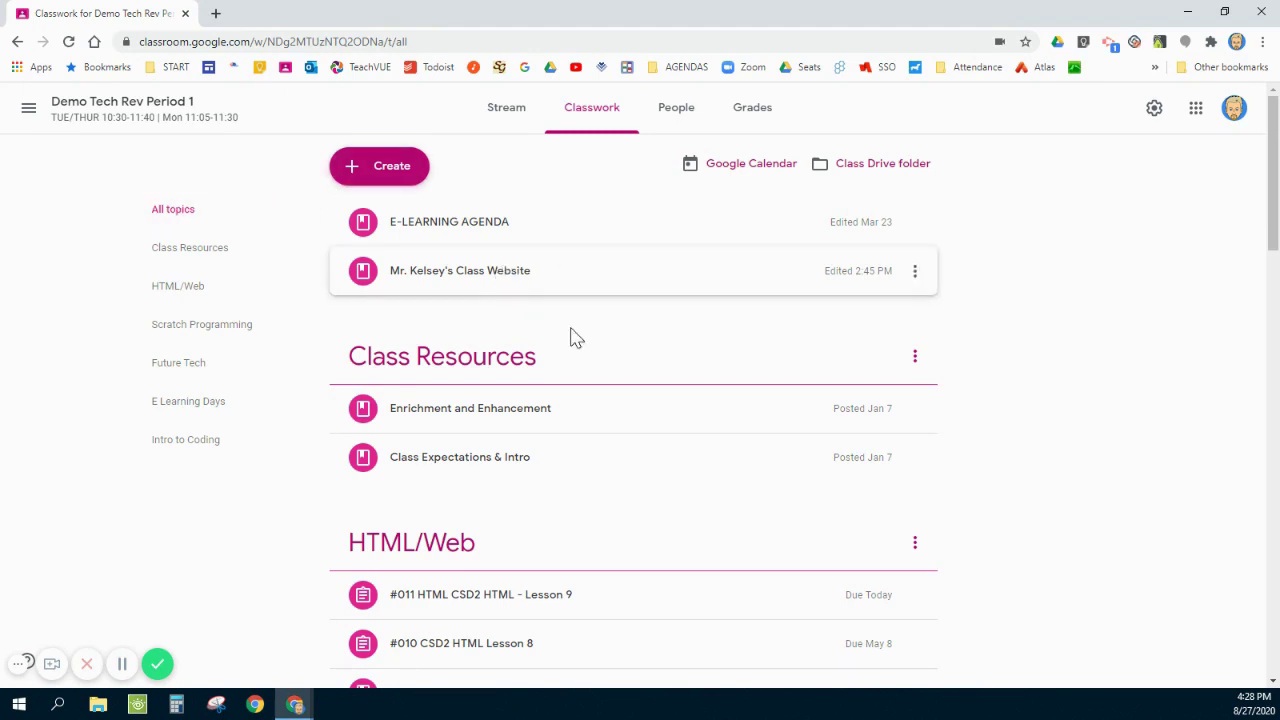
pyautogui.scroll(-3, 766, 357)
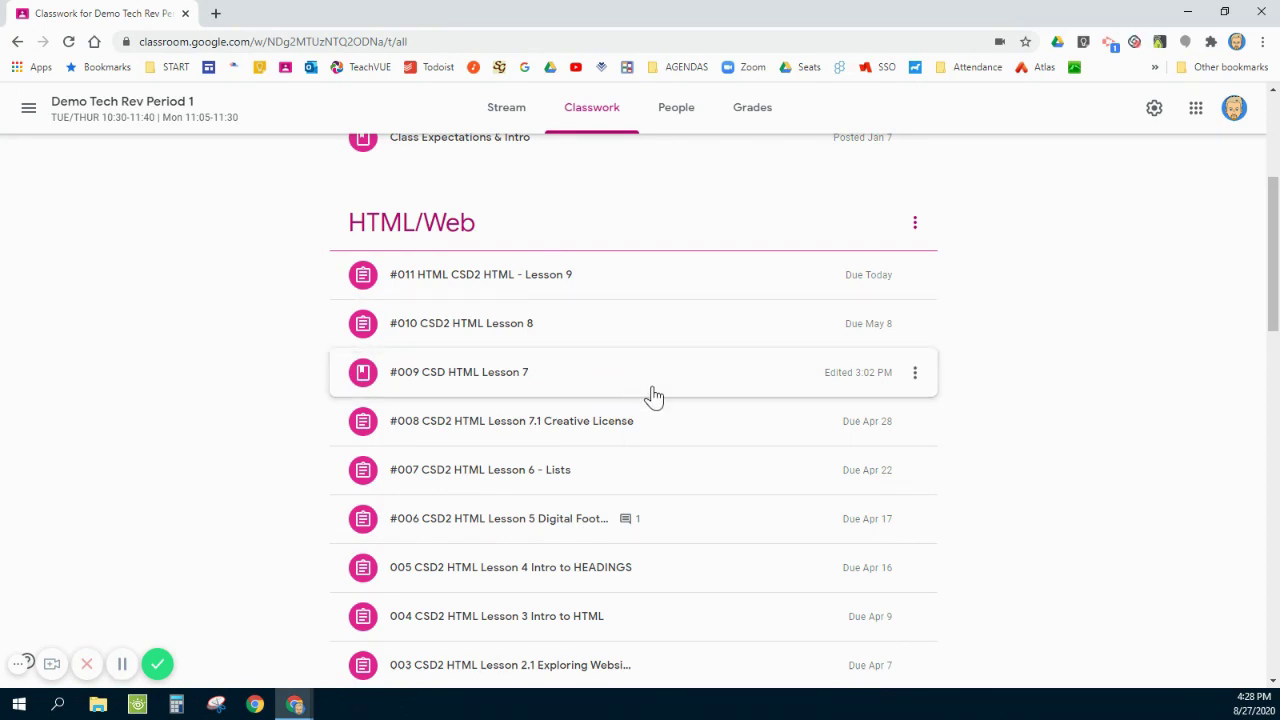
pyautogui.scroll(1, 654, 397)
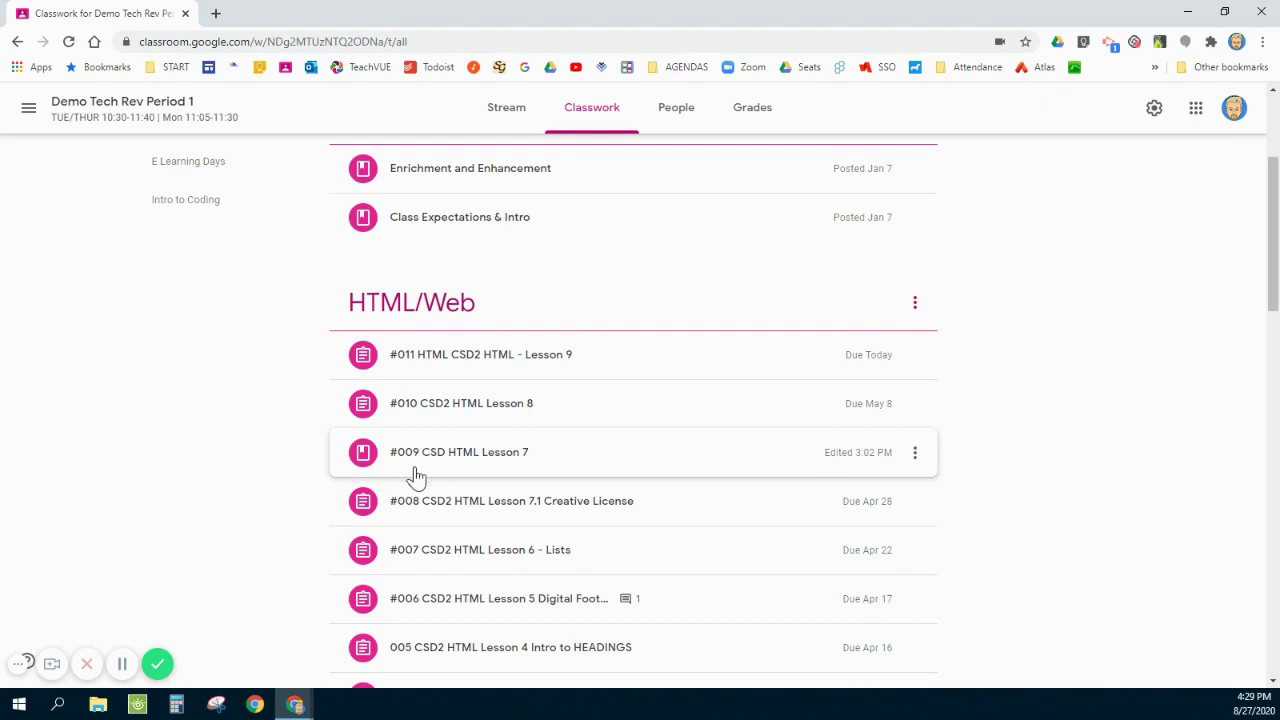
# Step: Search the Classwork page for the assignment number #007
pyautogui.hotkey('ctrl', 'f')
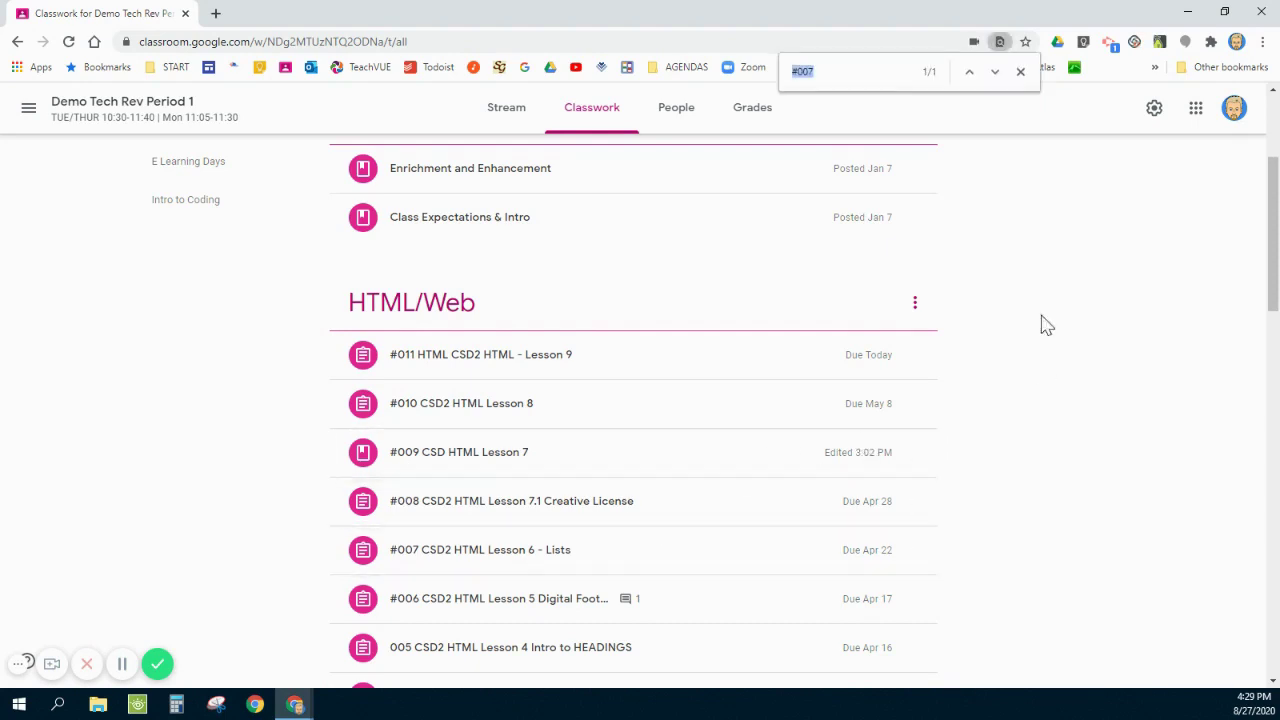
pyautogui.doubleClick(825, 70)
pyautogui.click(995, 72)
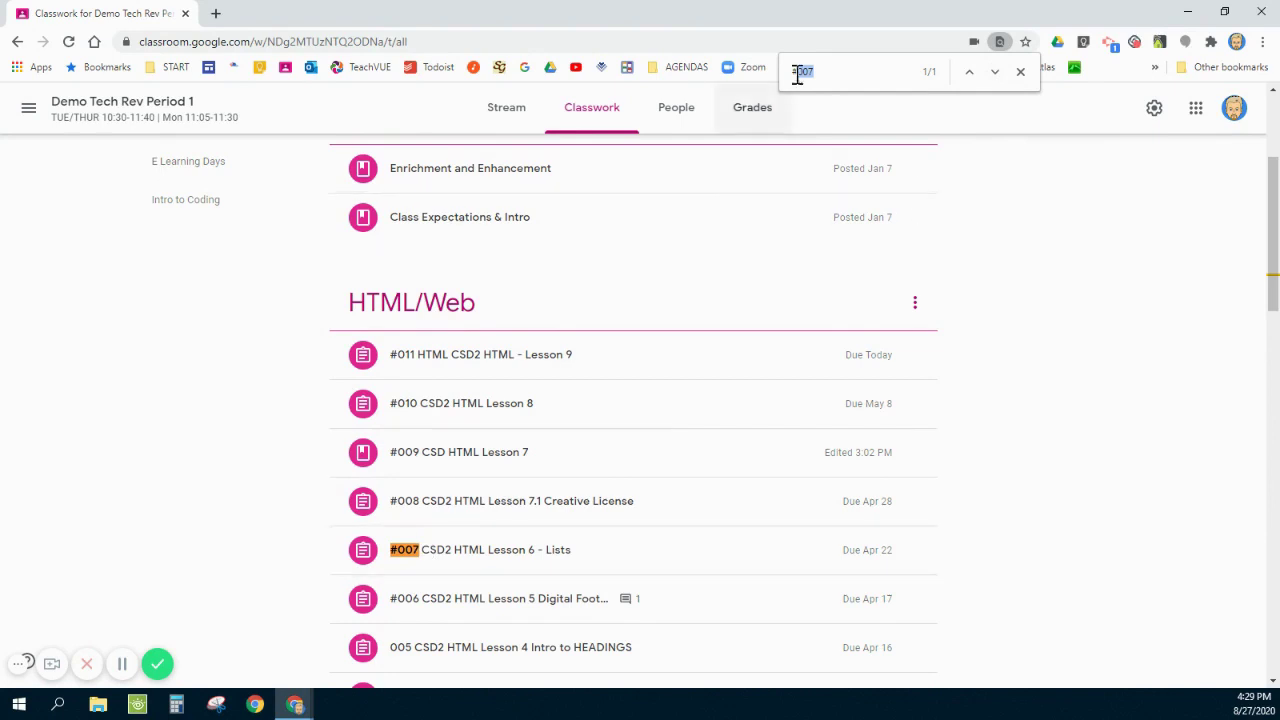
# Step: Change the page search to #009 and check the options available for that HTML lesson
pyautogui.click(835, 74)
pyautogui.press('BackSpace')
pyautogui.write('9')
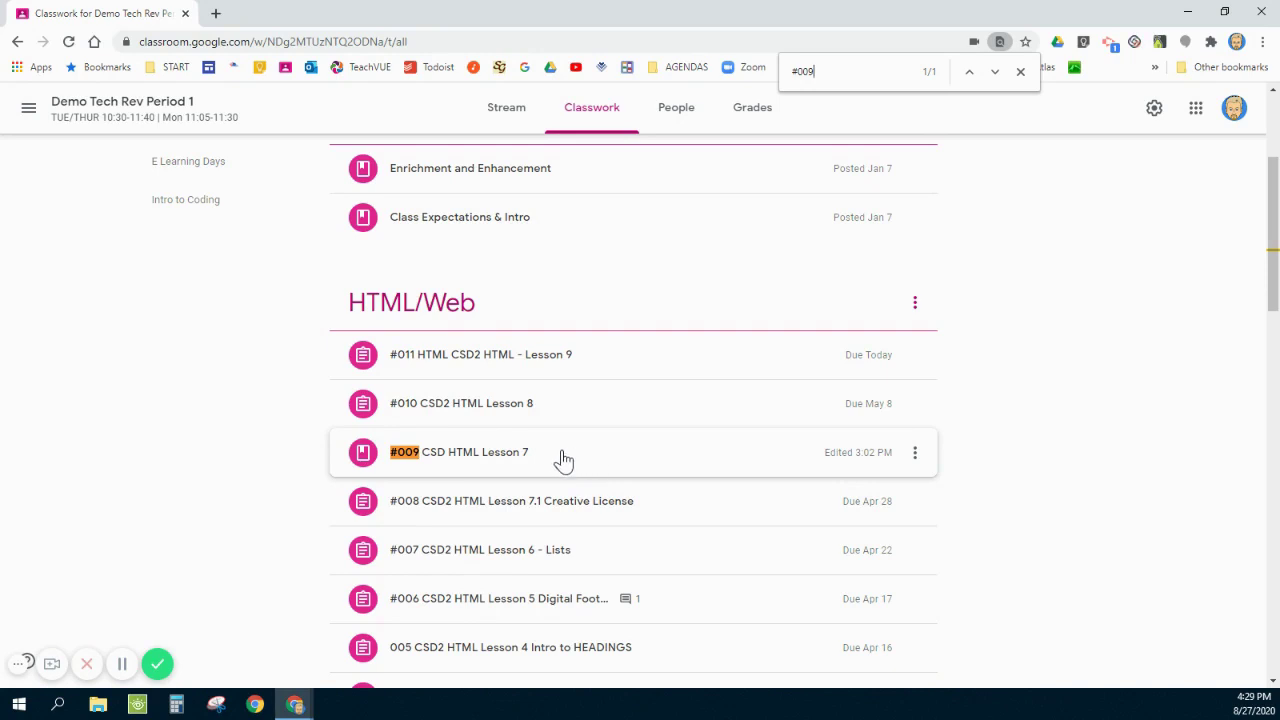
pyautogui.click(916, 458)
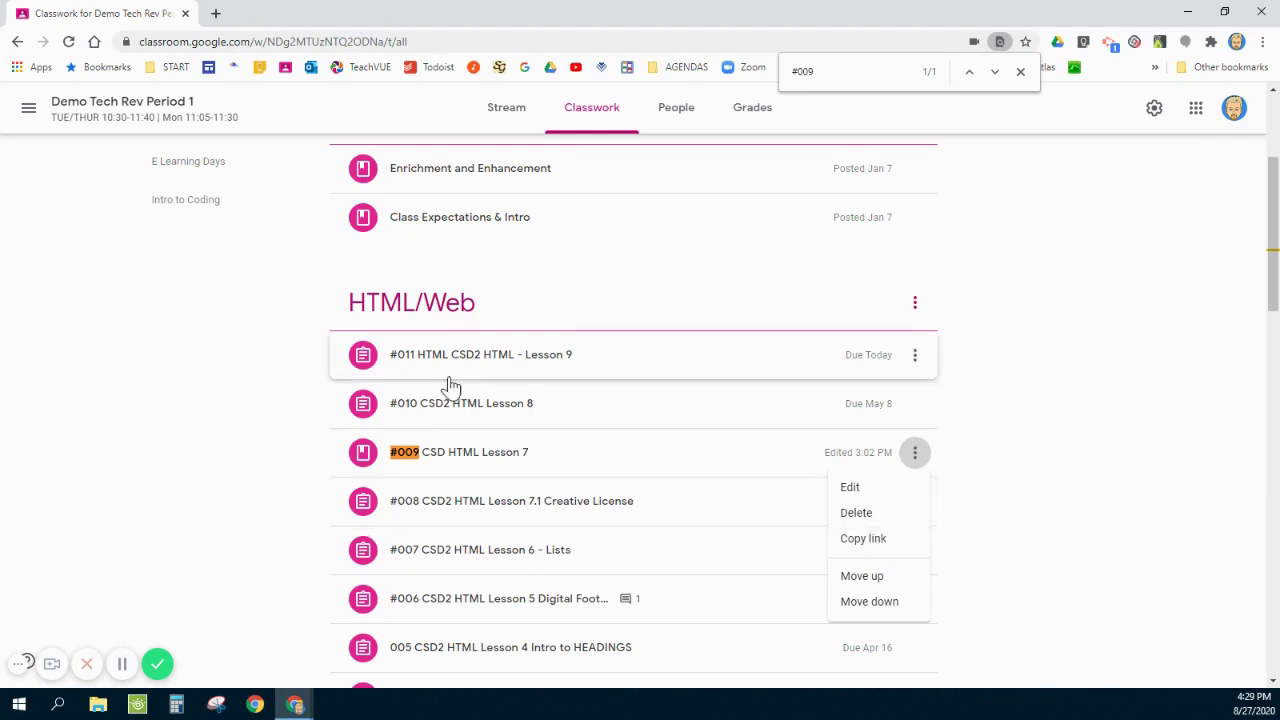
pyautogui.click(1056, 352)
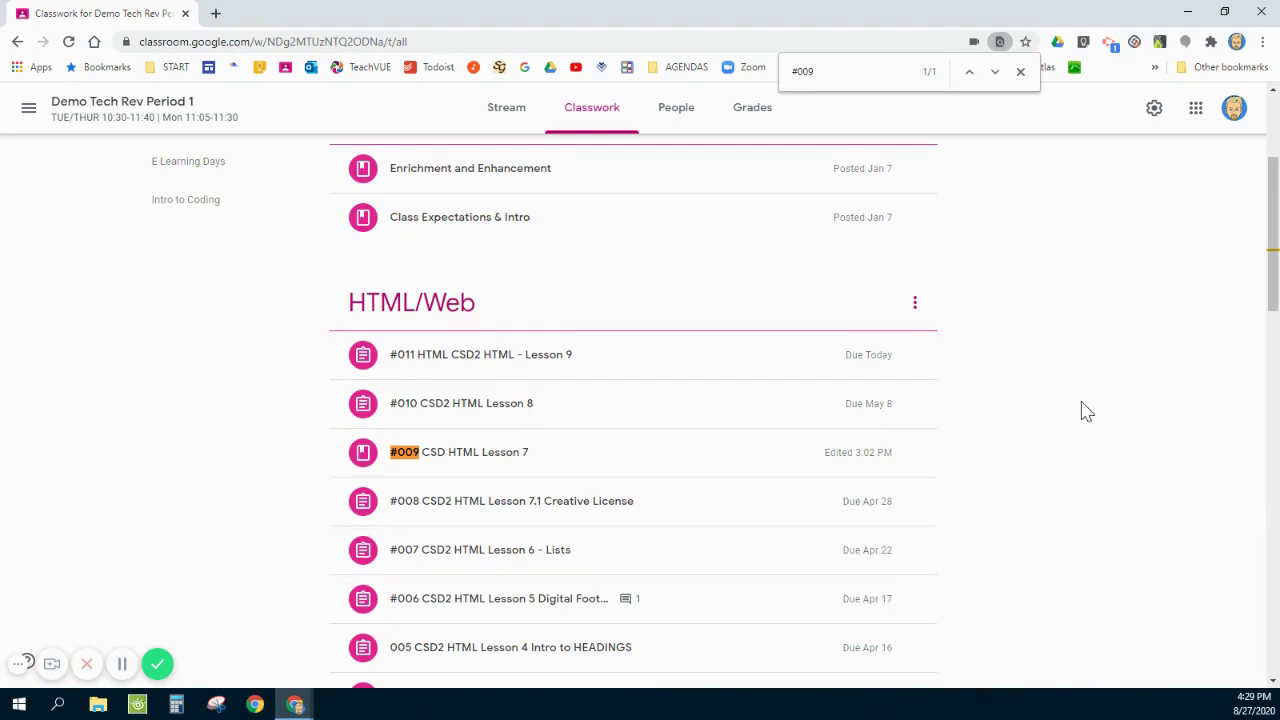
# Step: Locate the Google Calendar and Class Drive folder links on the Classwork page
pyautogui.scroll(2, 1089, 431)
pyautogui.scroll(1, 1089, 431)
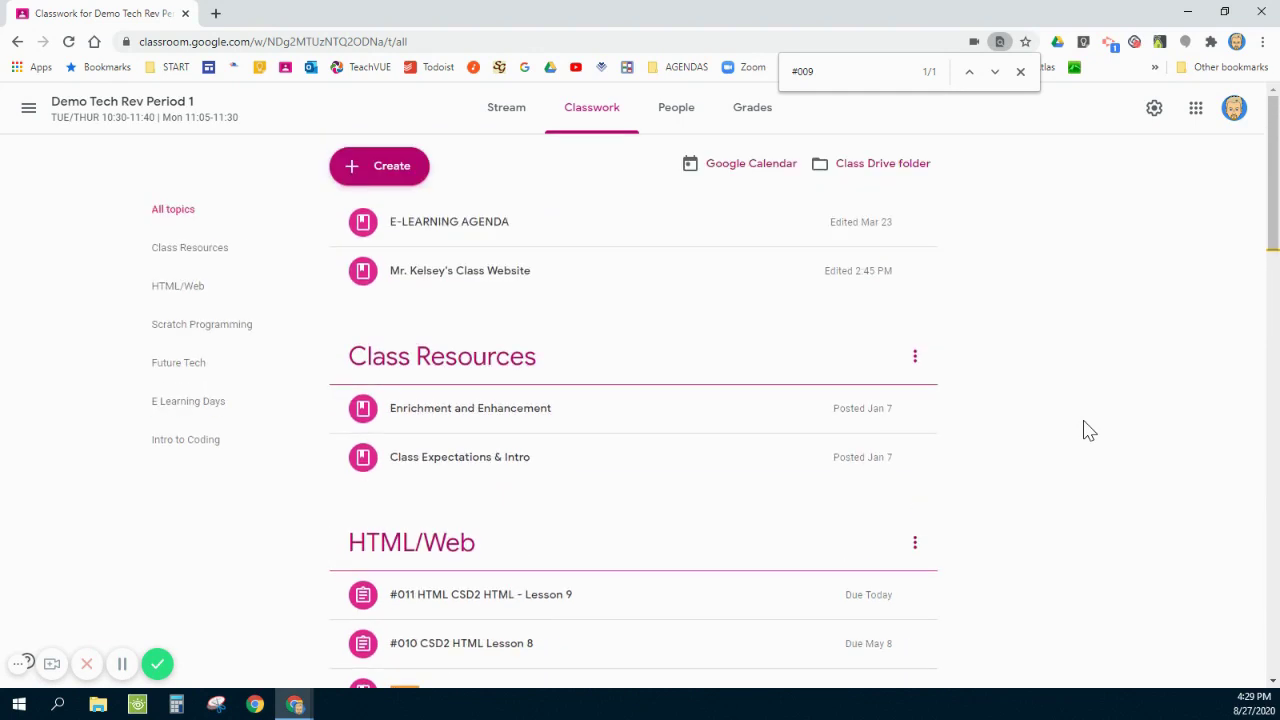
pyautogui.click(742, 167)
pyautogui.click(829, 170)
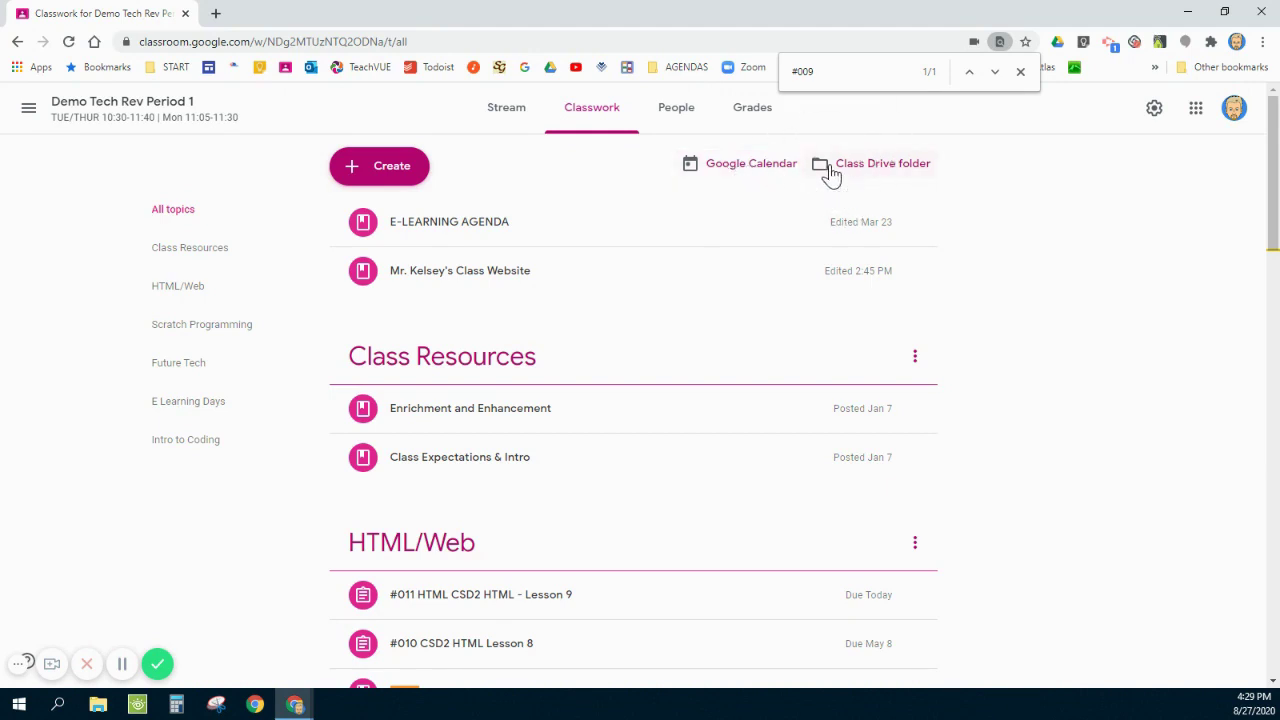